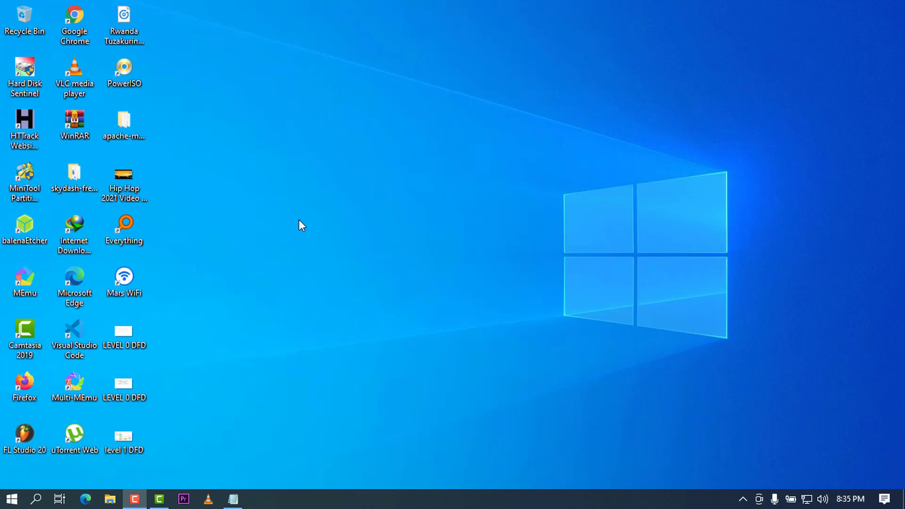
# Step: Open flutter.dev in Google Chrome and go to its Windows installation instructions
pyautogui.doubleClick(74, 21)
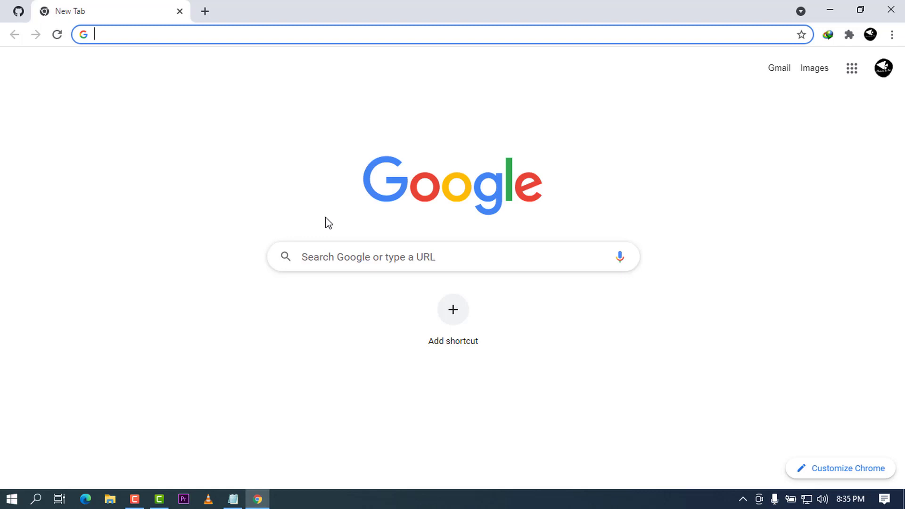
pyautogui.write('flutter.dev')
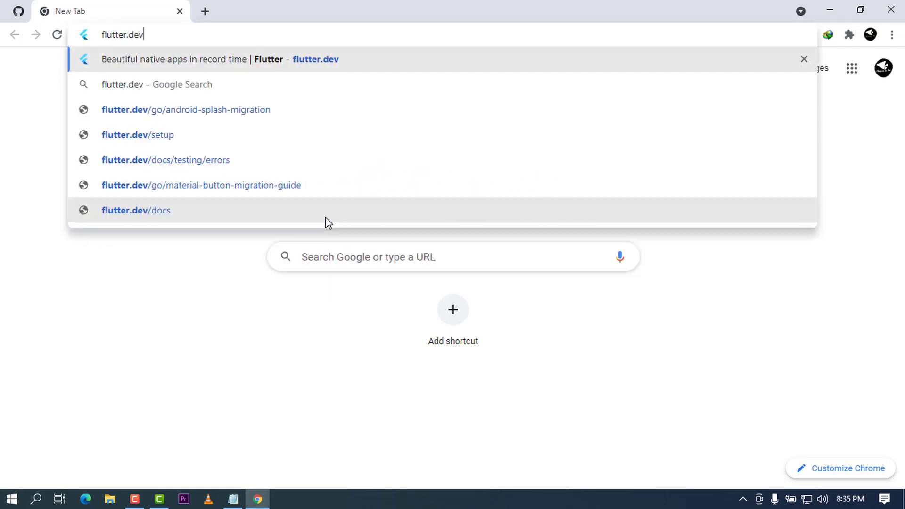
pyautogui.press('Return')
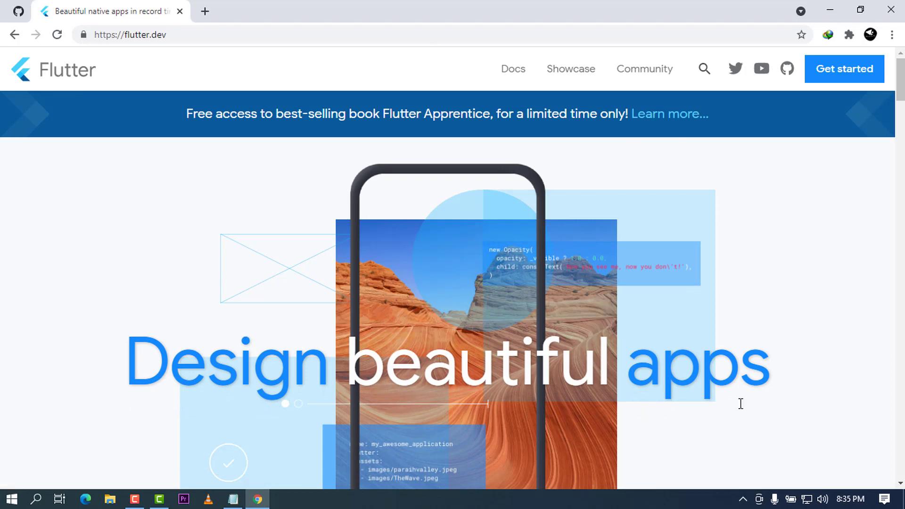
pyautogui.click(844, 72)
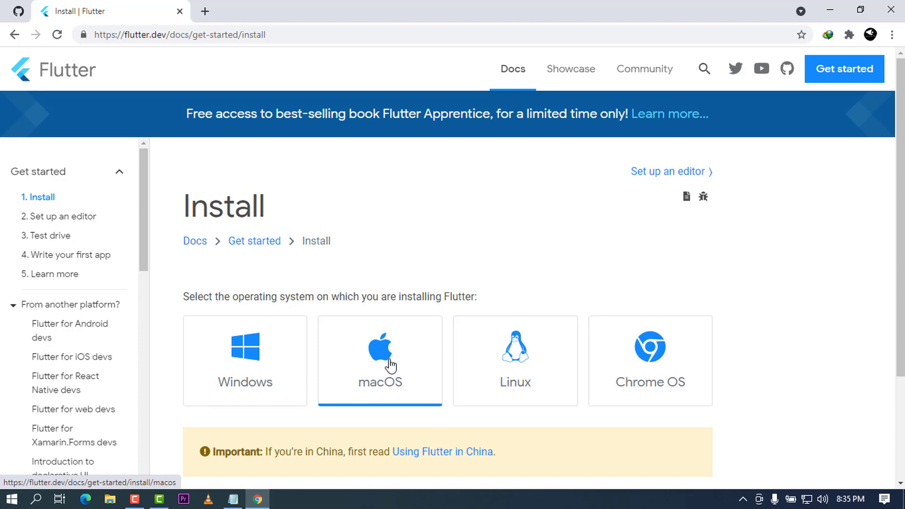
pyautogui.scroll(-1, 415, 375)
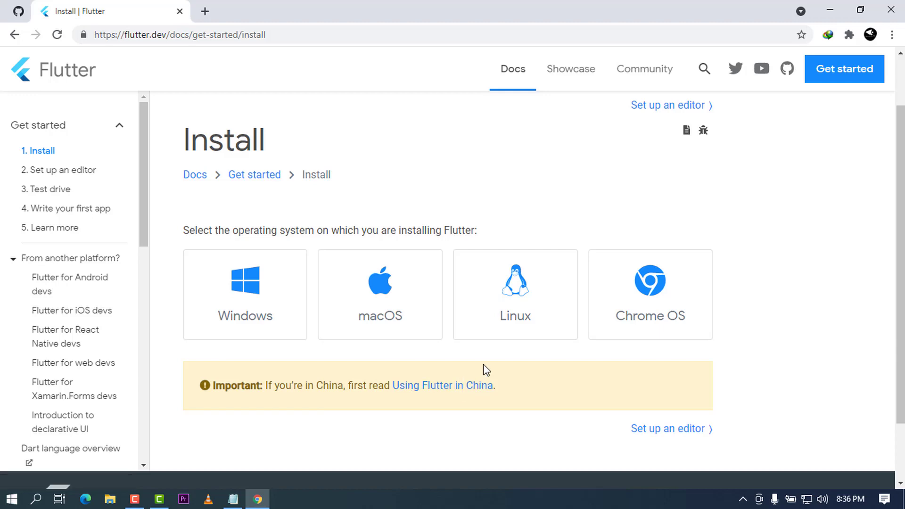
pyautogui.click(259, 300)
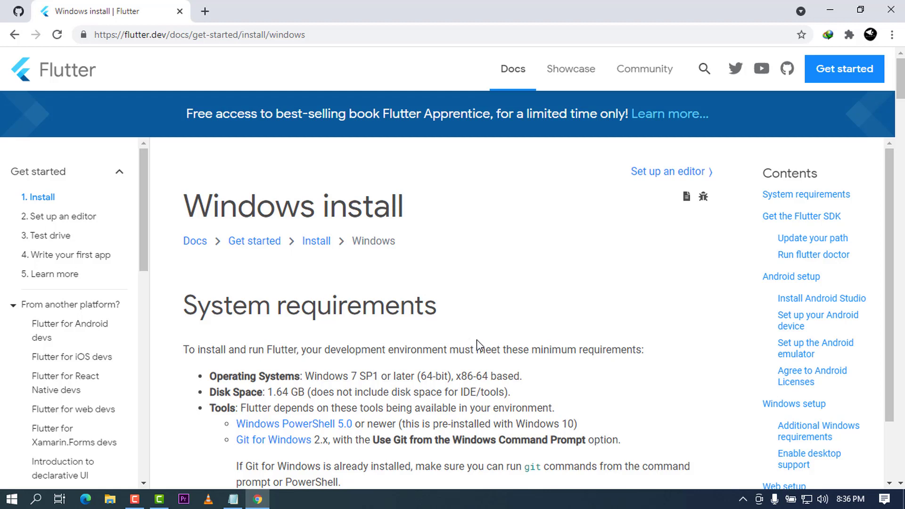
# Step: Review the operating system and disk space entries in the Flutter system requirements
pyautogui.scroll(-3, 457, 341)
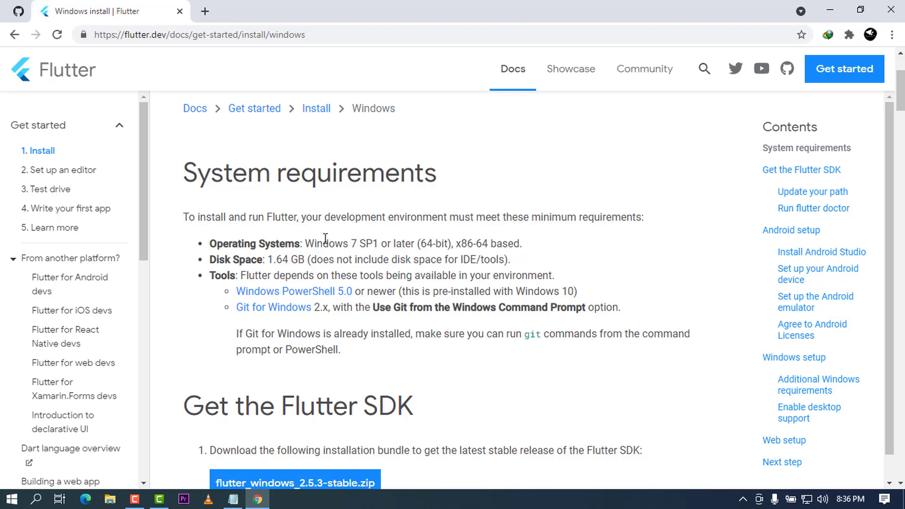
pyautogui.moveTo(307, 243); pyautogui.dragTo(461, 243)
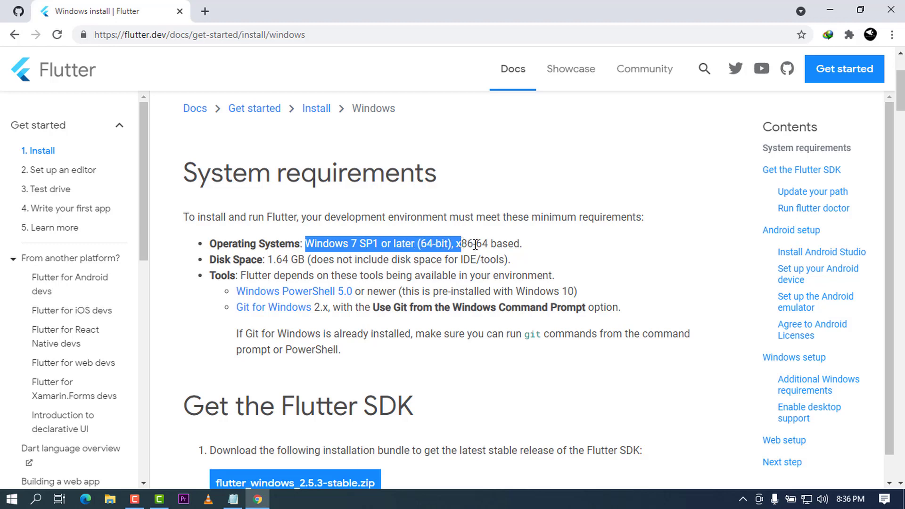
pyautogui.moveTo(268, 259); pyautogui.dragTo(298, 257)
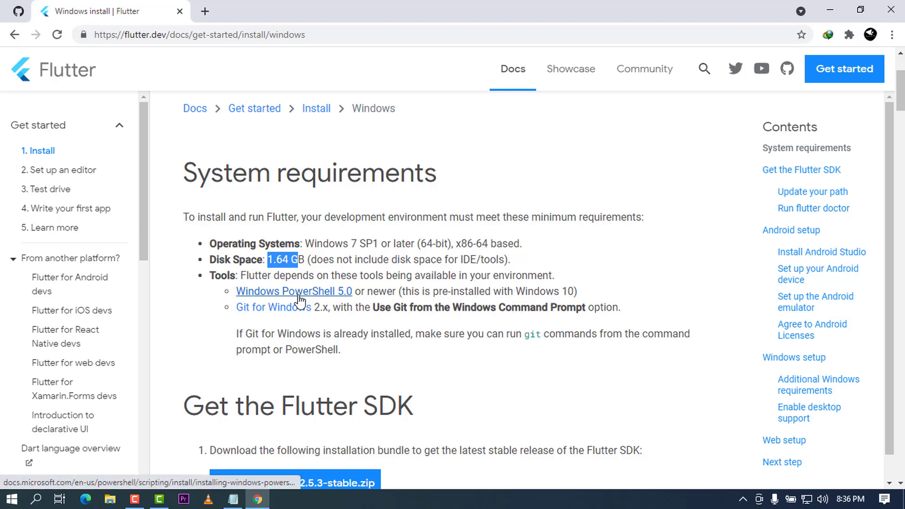
pyautogui.click(830, 10)
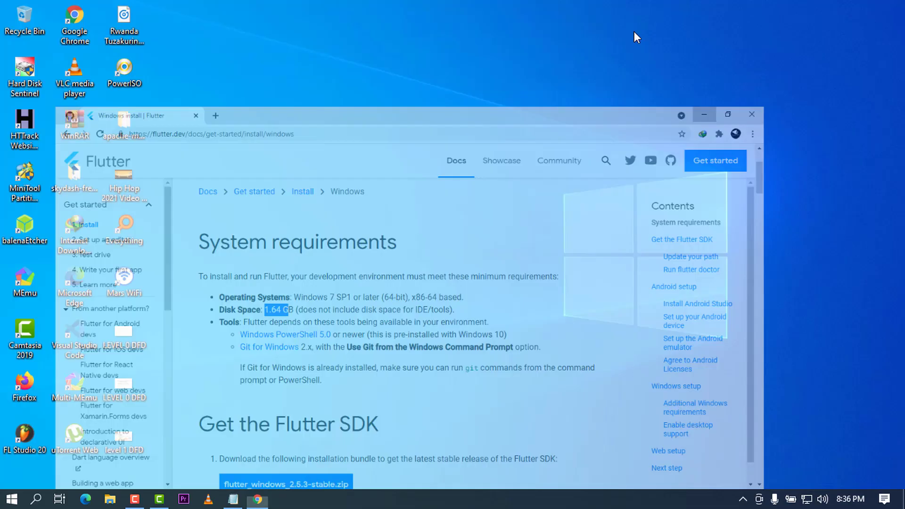
pyautogui.rightClick(488, 112)
pyautogui.click(543, 150)
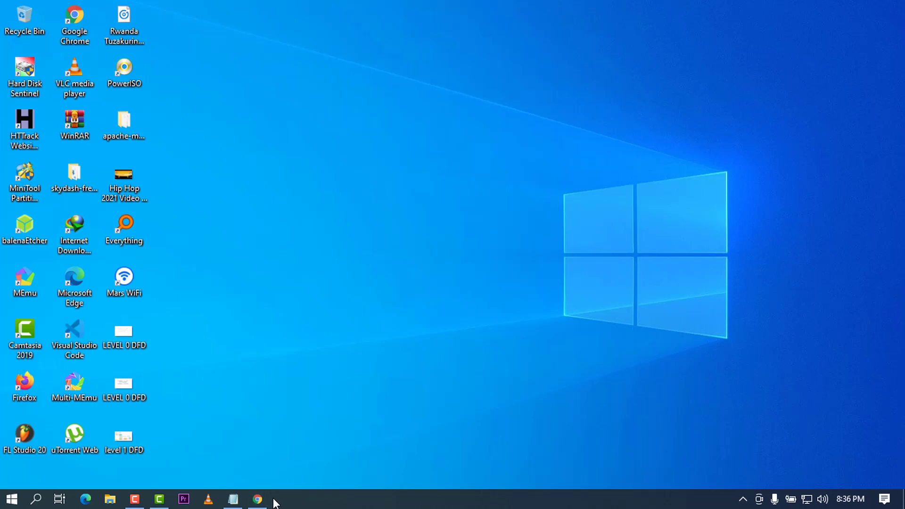
pyautogui.click(258, 499)
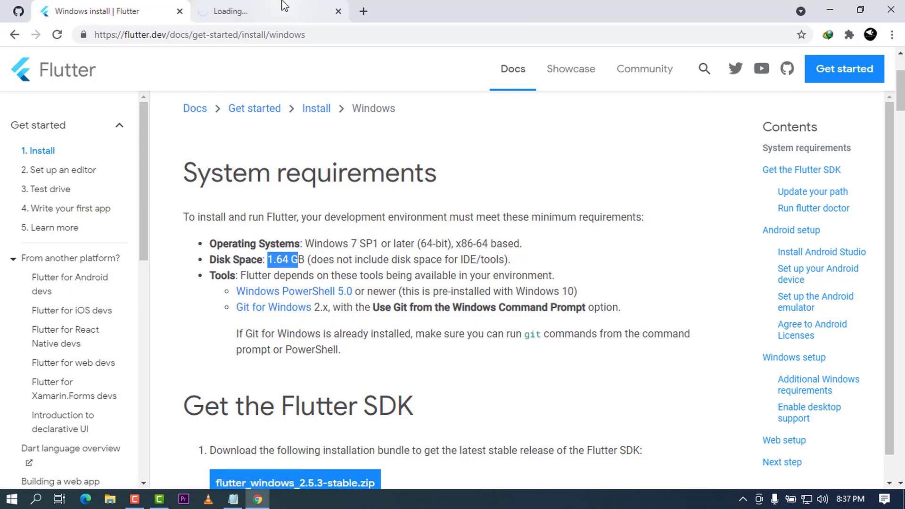
# Step: Download the 64-bit Git for Windows 2.33.1 installer from the Git download page and launch it
pyautogui.click(274, 7)
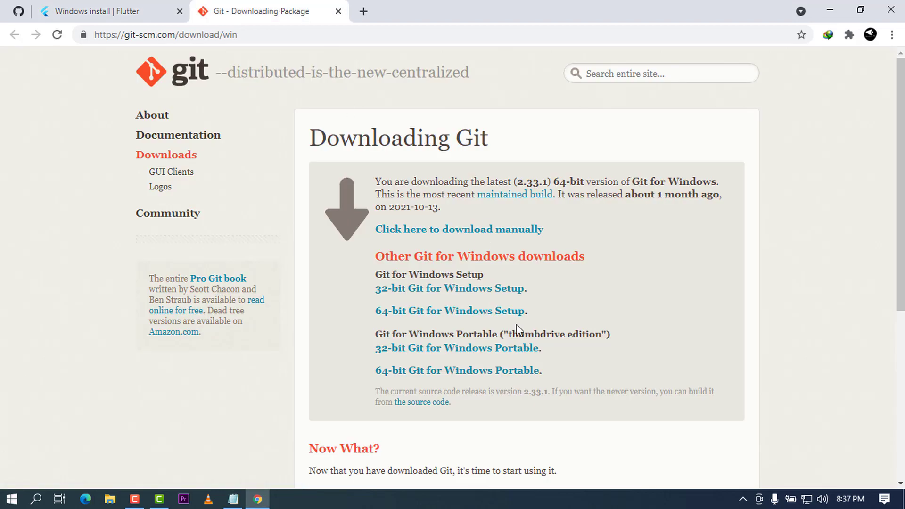
pyautogui.click(445, 233)
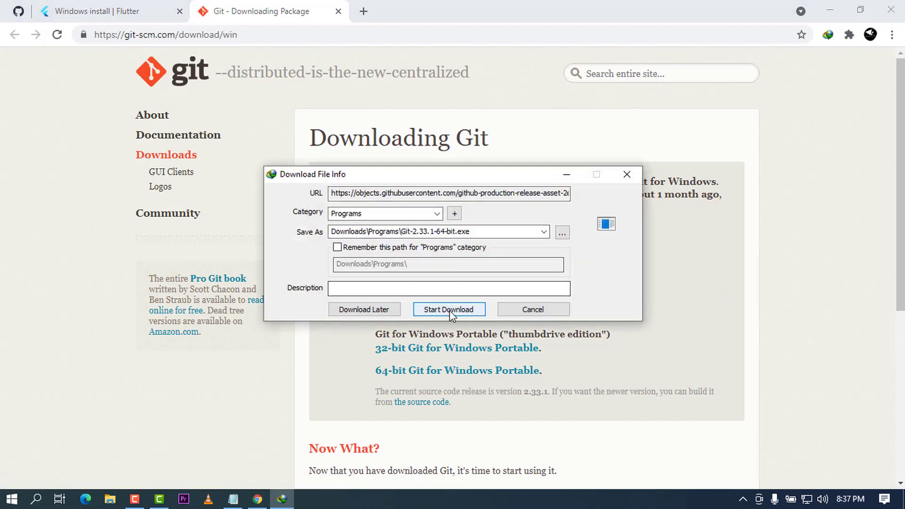
pyautogui.click(450, 309)
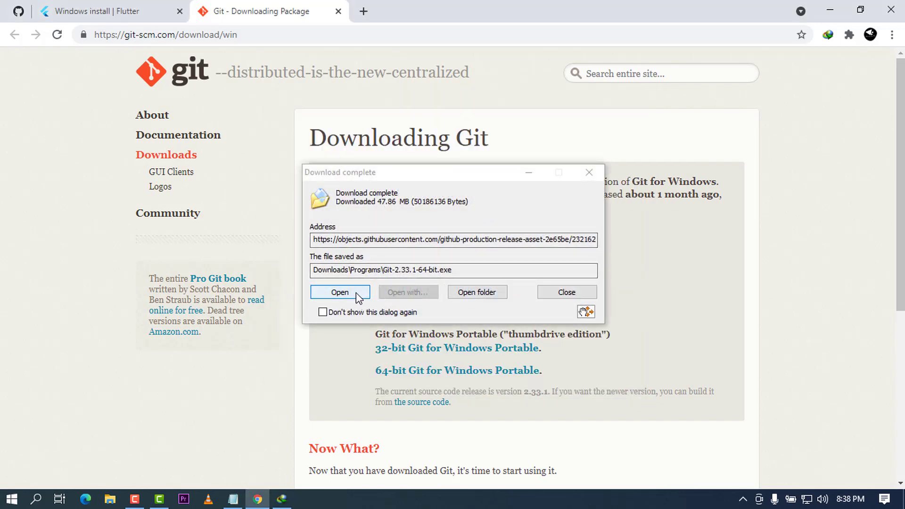
pyautogui.click(340, 292)
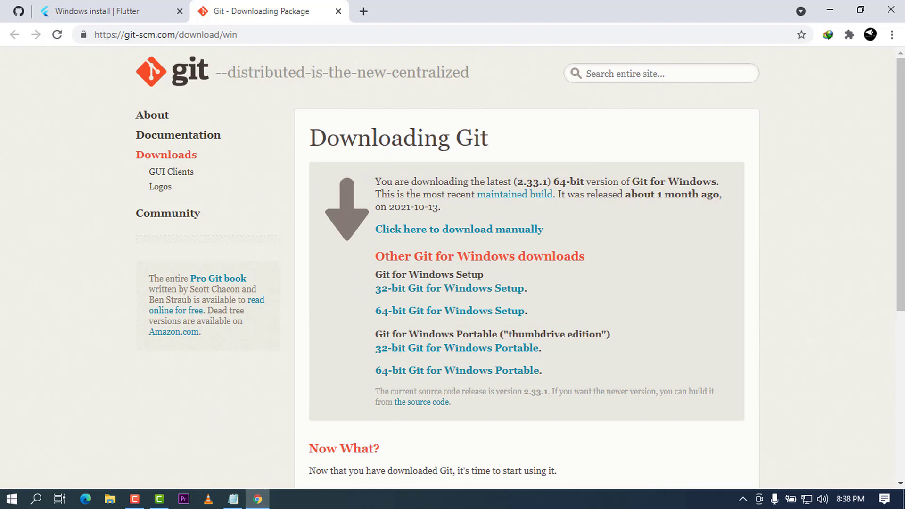
pyautogui.click(832, 8)
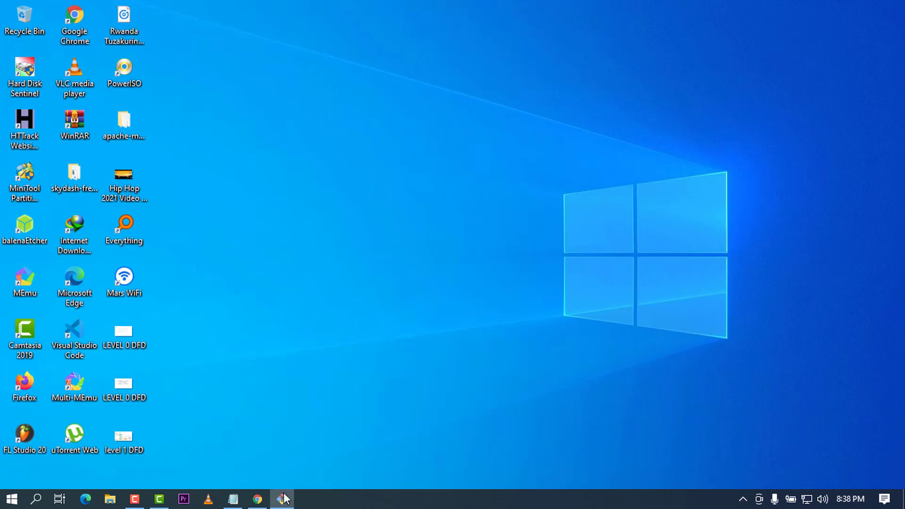
# Step: Proceed through the Git setup with C:\Program Files\Git as the existing destination folder and the default components
pyautogui.click(529, 357)
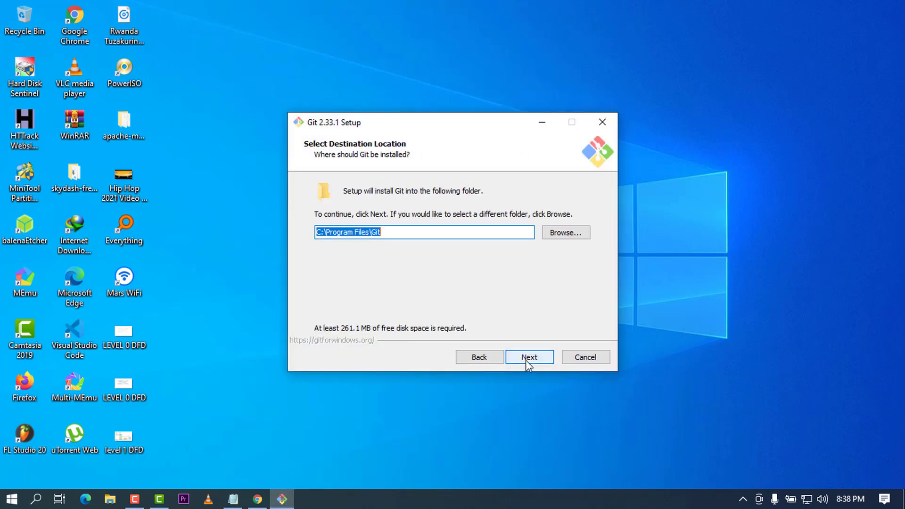
pyautogui.click(529, 357)
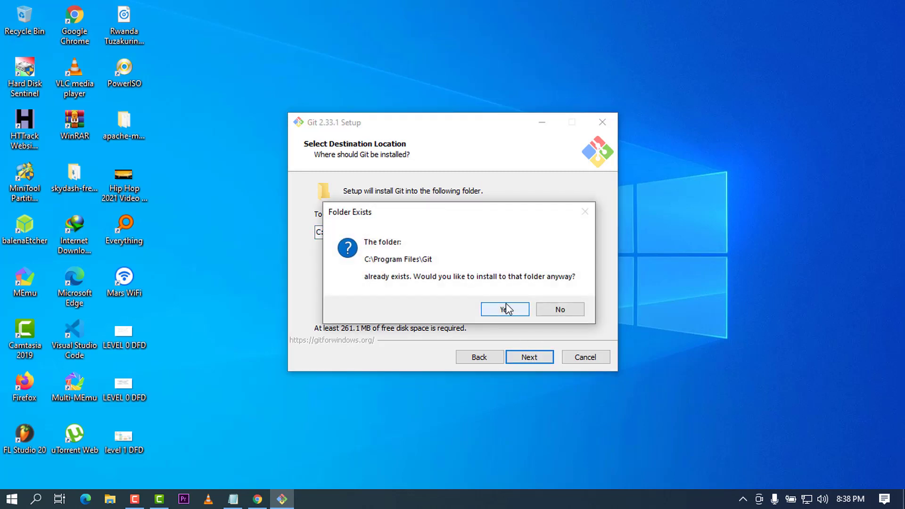
pyautogui.click(504, 309)
pyautogui.click(529, 357)
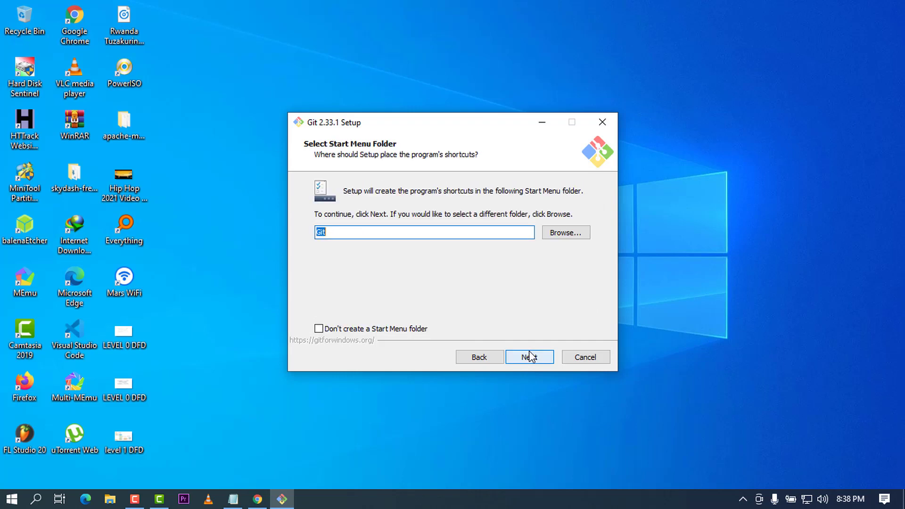
# Step: Install Git with the default options on the remaining setup pages, and finish the wizard without viewing the release notes
pyautogui.click(529, 357)
pyautogui.click(529, 357)
pyautogui.click(529, 357)
pyautogui.click(529, 357)
pyautogui.click(529, 357)
pyautogui.click(529, 357)
pyautogui.click(530, 357)
pyautogui.click(529, 357)
pyautogui.click(530, 357)
pyautogui.click(530, 358)
pyautogui.click(529, 357)
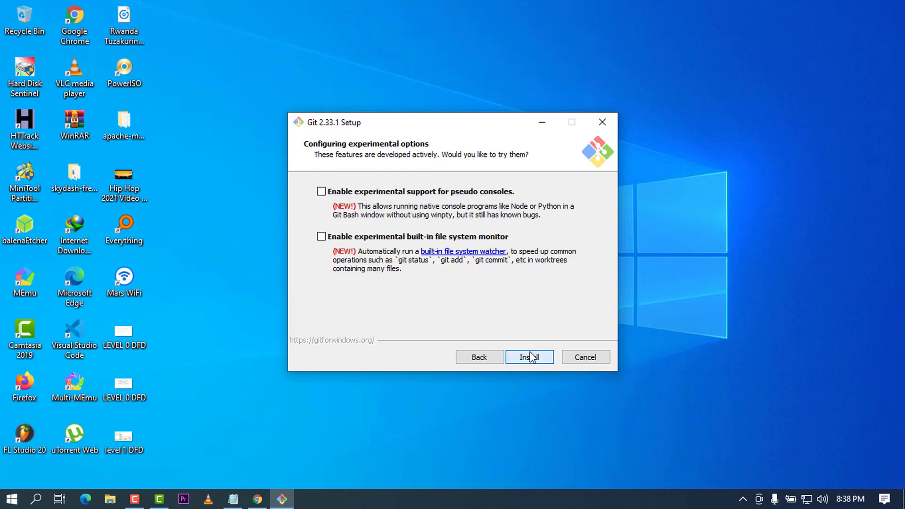
pyautogui.click(530, 358)
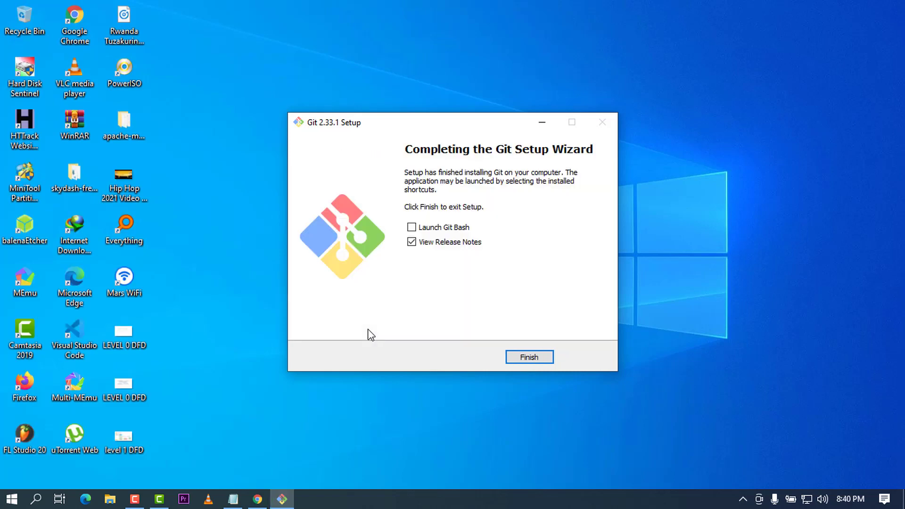
pyautogui.click(416, 244)
pyautogui.click(536, 354)
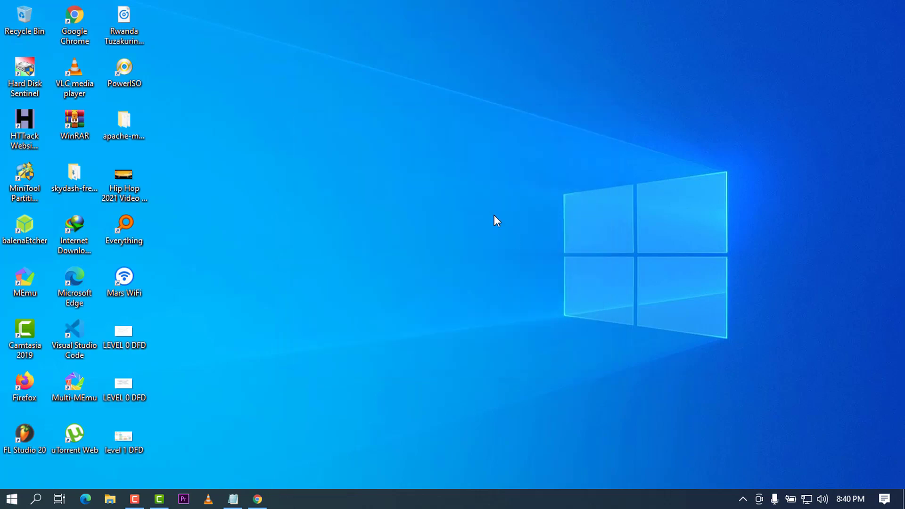
# Step: Return to the Flutter Windows install page in Chrome, download flutter_windows_2.5.3-stable.zip and open the archive in WinRAR
pyautogui.click(257, 499)
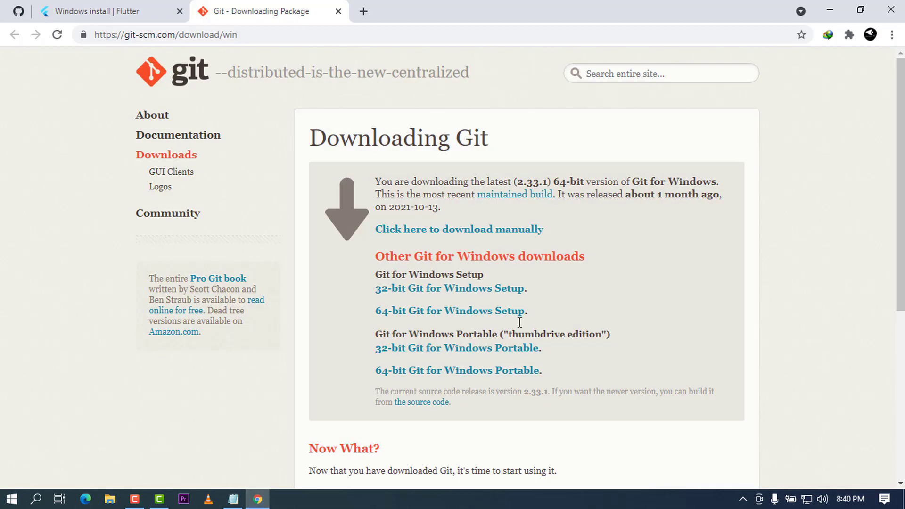
pyautogui.click(166, 8)
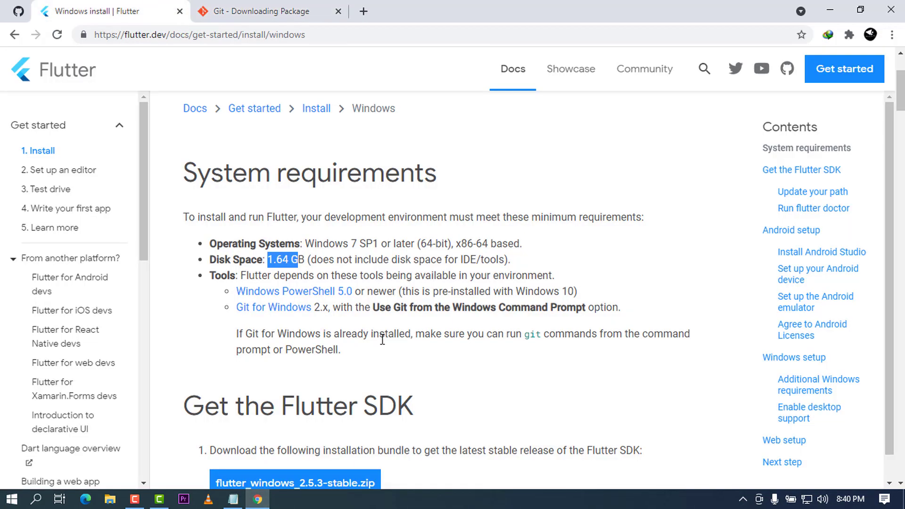
pyautogui.scroll(-3, 271, 287)
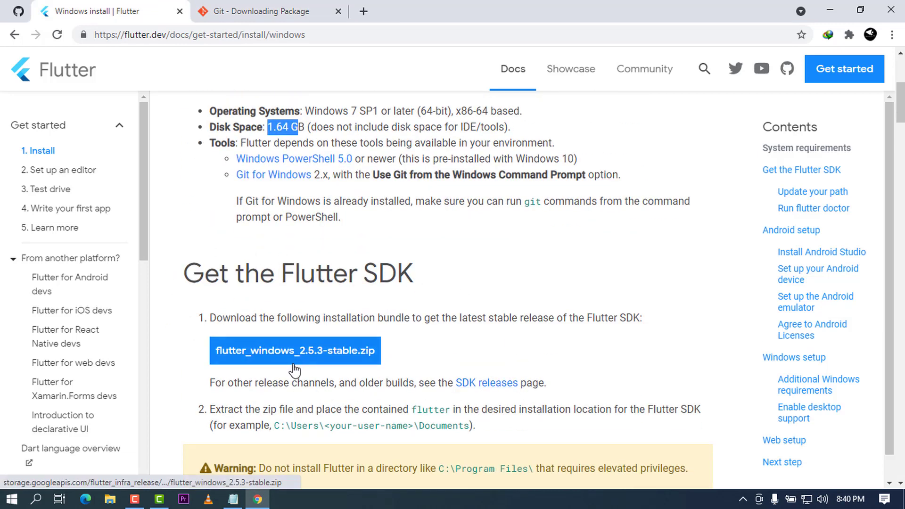
pyautogui.click(313, 362)
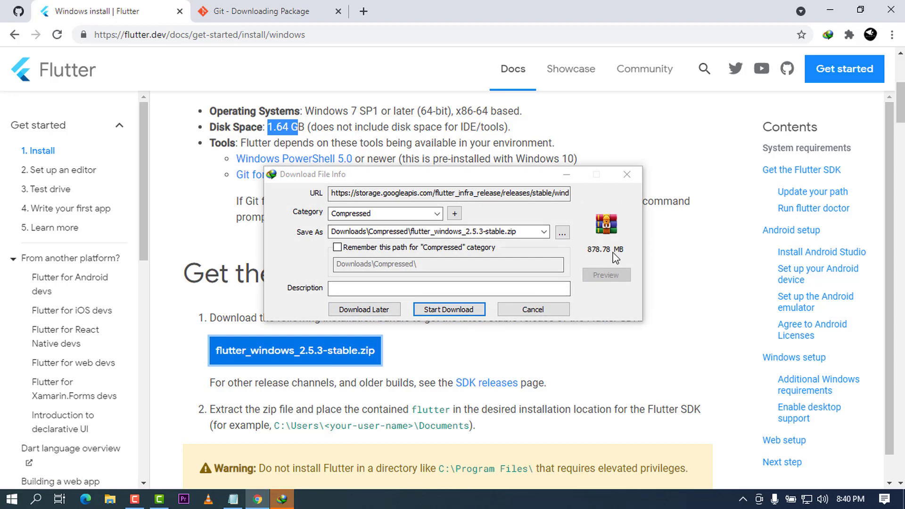
pyautogui.click(467, 315)
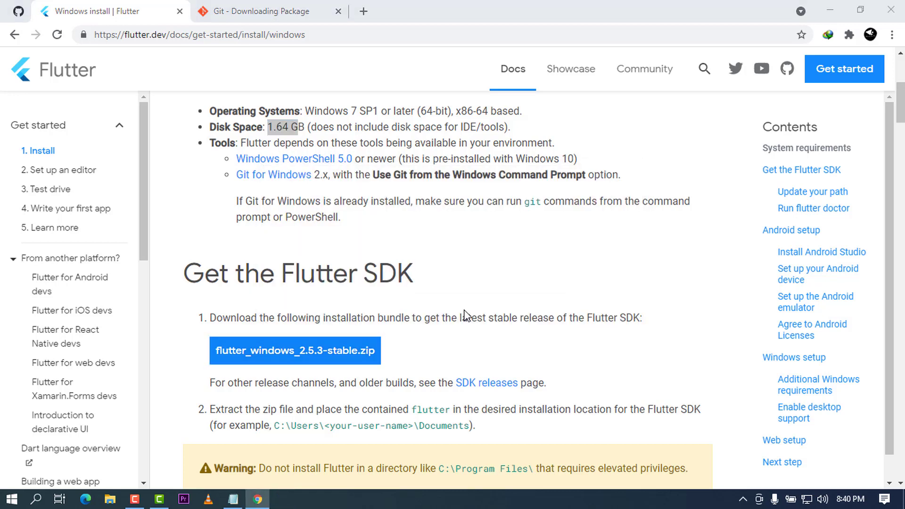
pyautogui.click(820, 6)
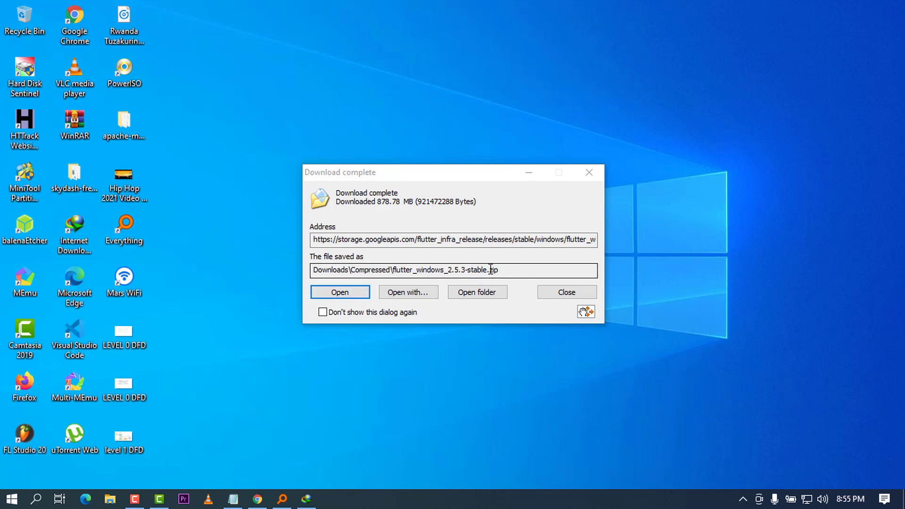
pyautogui.click(354, 294)
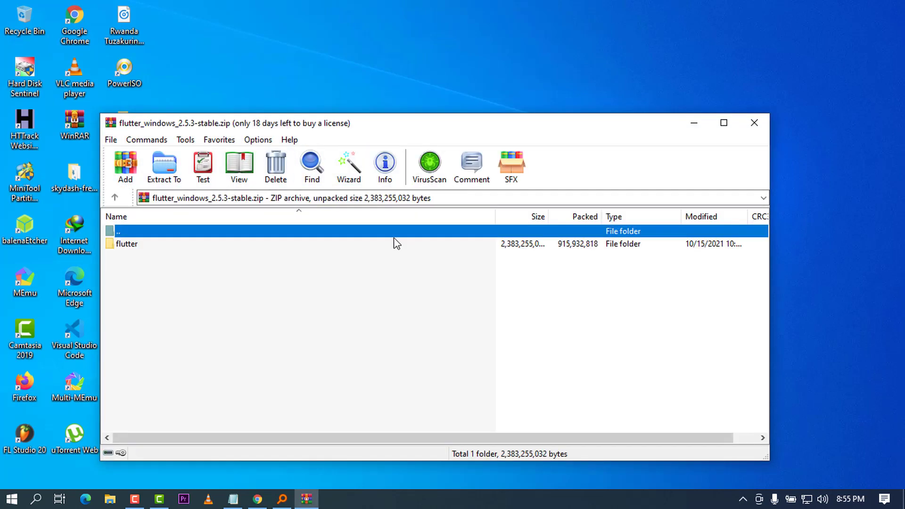
pyautogui.moveTo(259, 129); pyautogui.dragTo(466, 90)
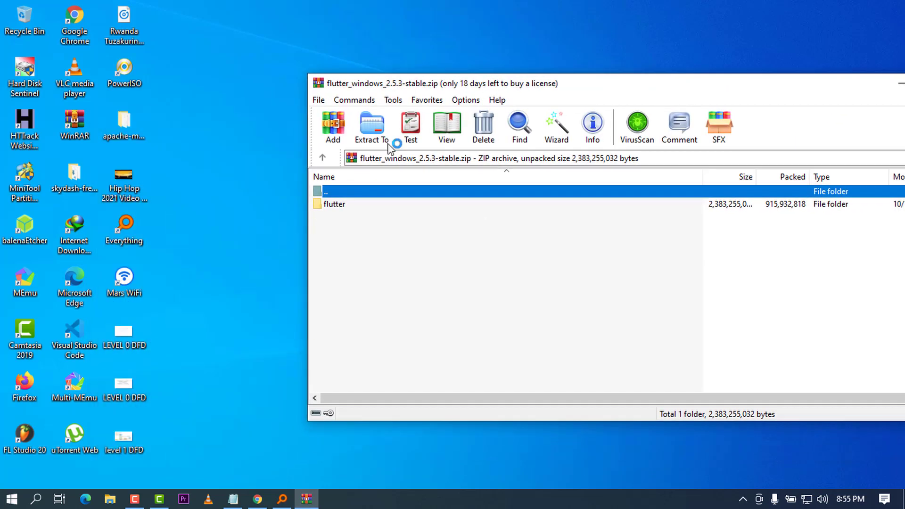
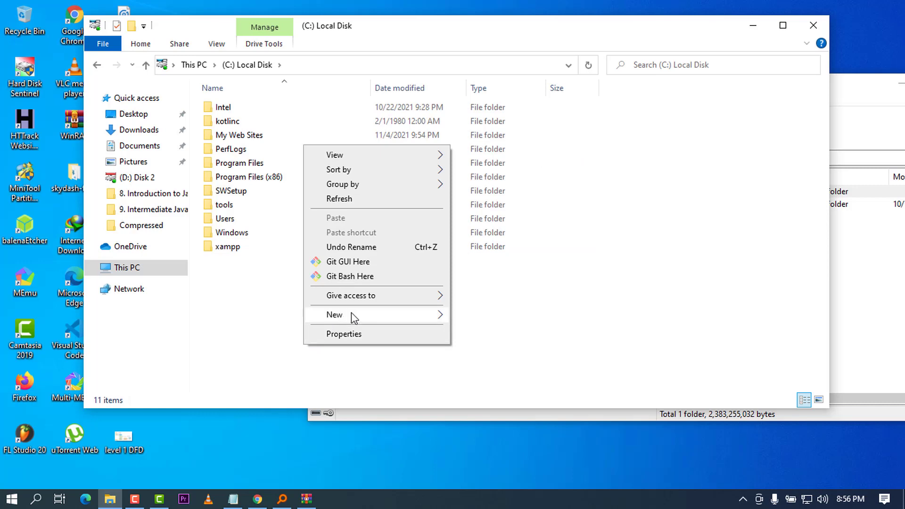
# Step: Create a folder named src in the root of the C: drive and open it
pyautogui.moveTo(355, 316)
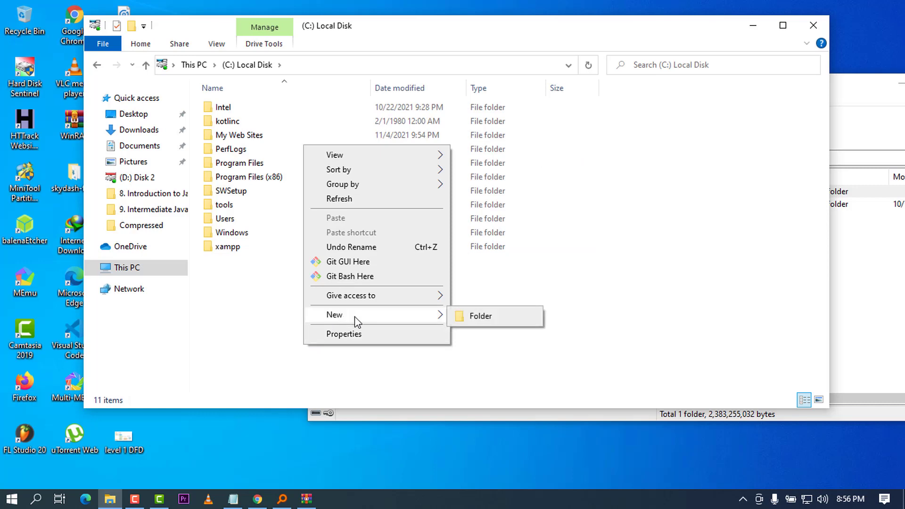
pyautogui.click(482, 315)
pyautogui.write('src')
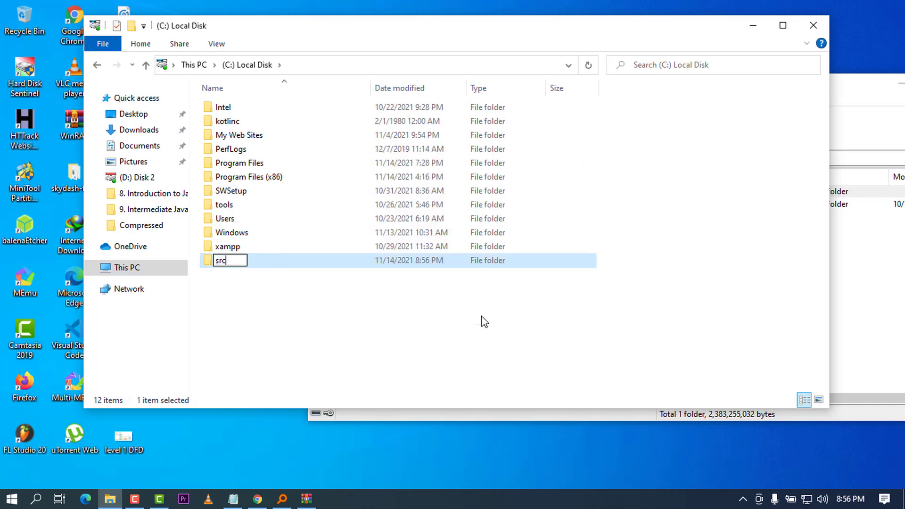
pyautogui.press('Return')
pyautogui.doubleClick(288, 263)
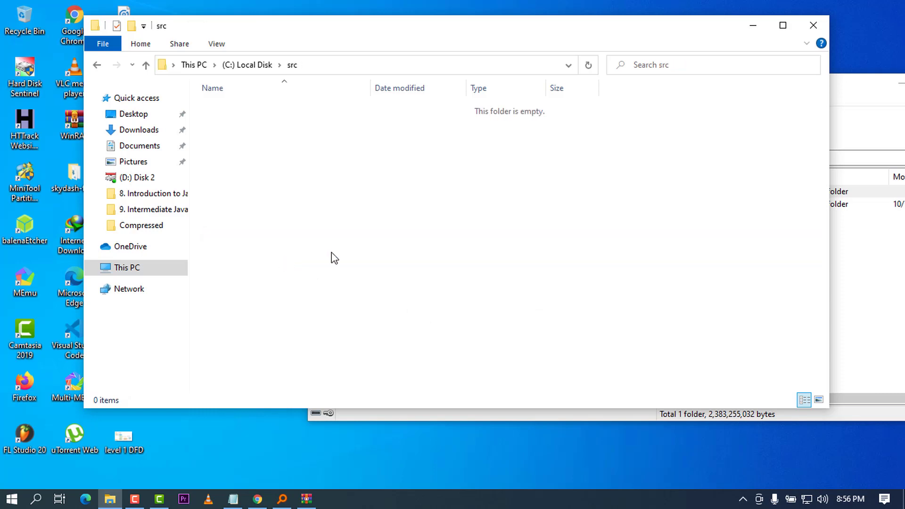
# Step: Extract the flutter folder from the flutter_windows_2.5.3-stable.zip archive in WinRAR into C:\src
pyautogui.click(847, 96)
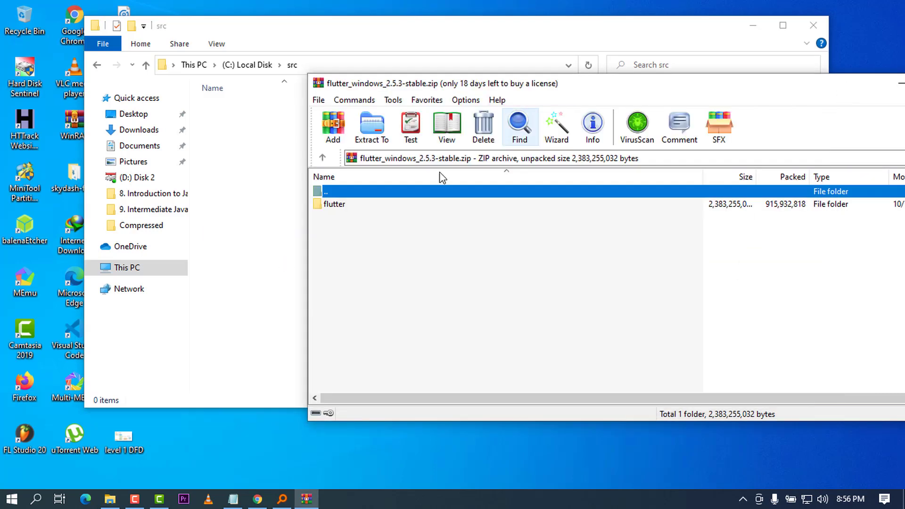
pyautogui.doubleClick(344, 208)
pyautogui.doubleClick(349, 194)
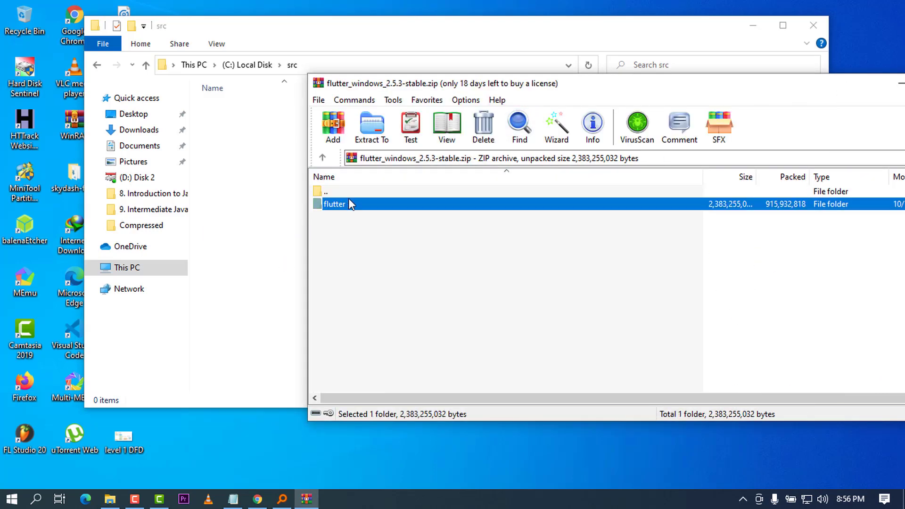
pyautogui.moveTo(344, 207); pyautogui.dragTo(266, 252)
pyautogui.moveTo(265, 250); pyautogui.dragTo(265, 250)
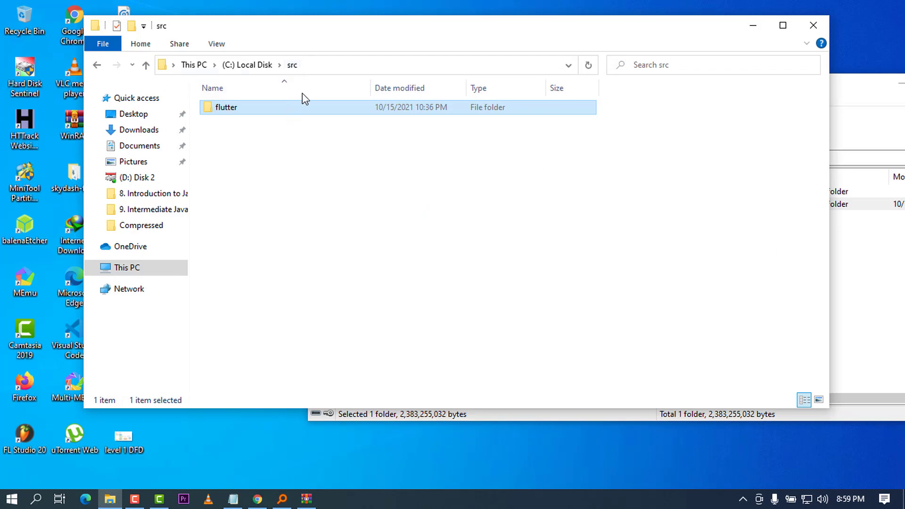
# Step: Look through the extracted flutter folder in C:\src, open its bin subfolder and copy that folder's address
pyautogui.doubleClick(291, 110)
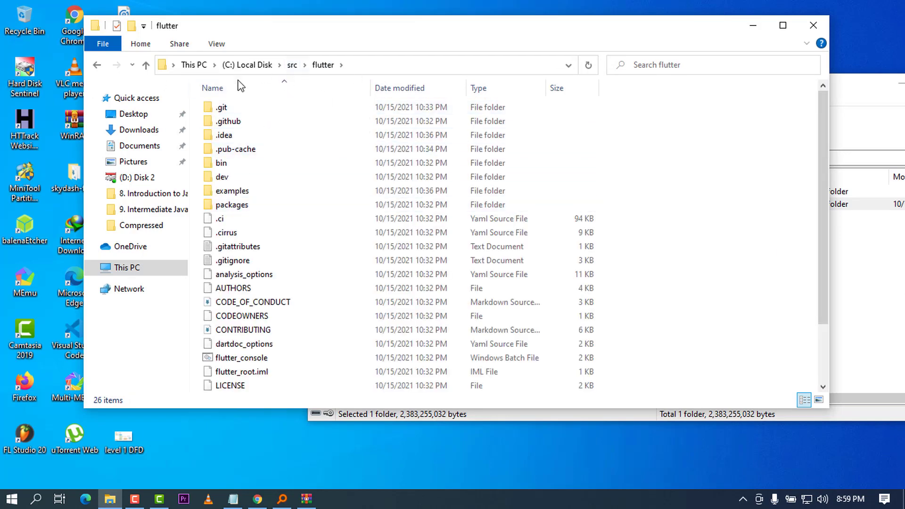
pyautogui.scroll(-3, 347, 262)
pyautogui.scroll(3, 347, 242)
pyautogui.click(97, 65)
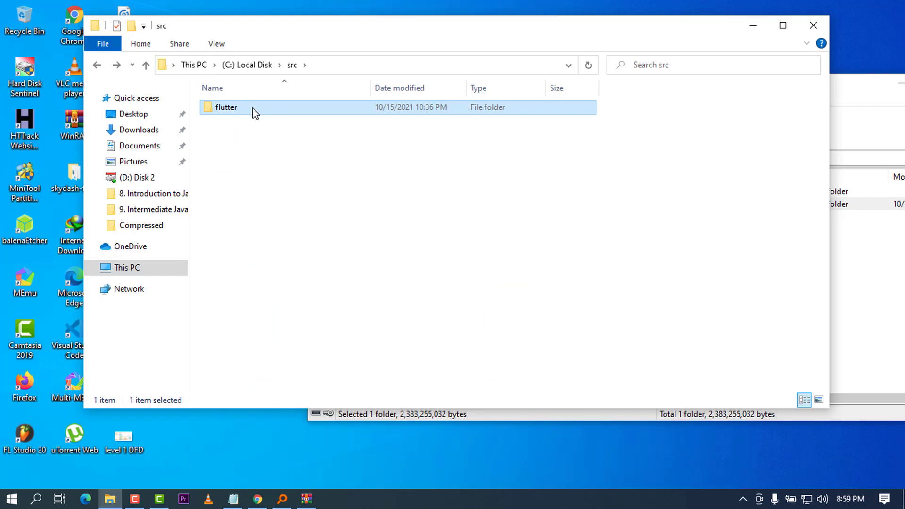
pyautogui.doubleClick(255, 108)
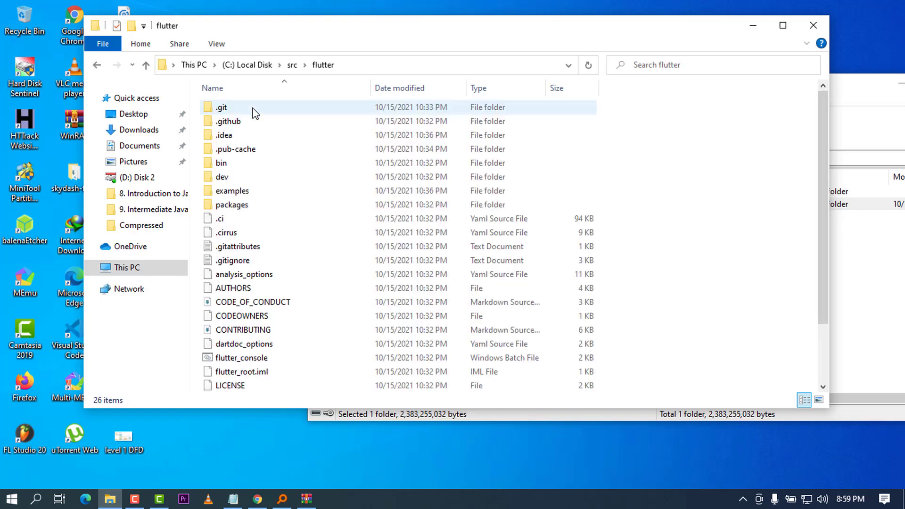
pyautogui.doubleClick(242, 165)
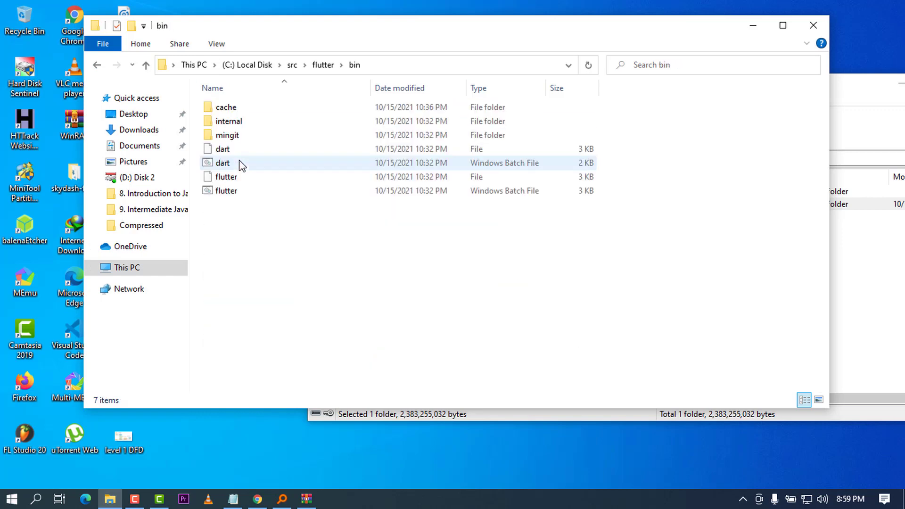
pyautogui.rightClick(416, 63)
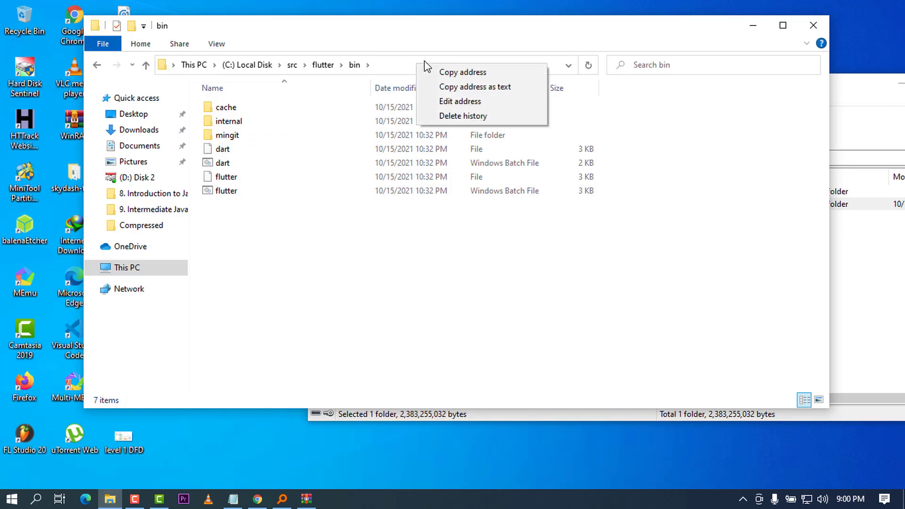
pyautogui.click(460, 73)
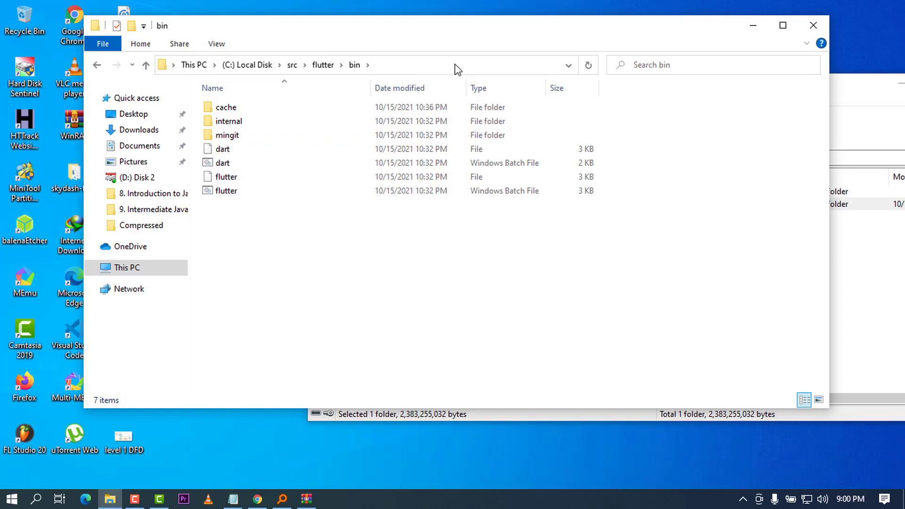
# Step: Open a new File Explorer window and bring up the Environment Variables dialog through This PC's advanced system settings
pyautogui.press('super+e')
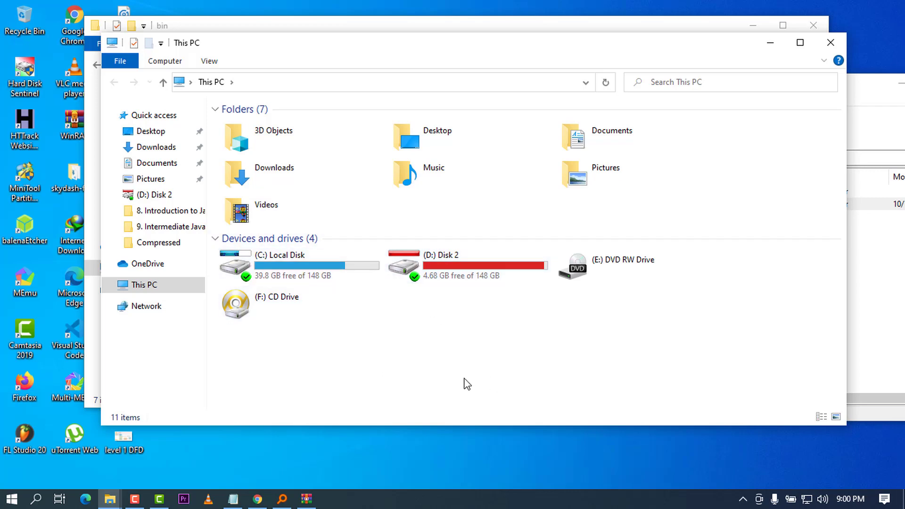
pyautogui.rightClick(433, 391)
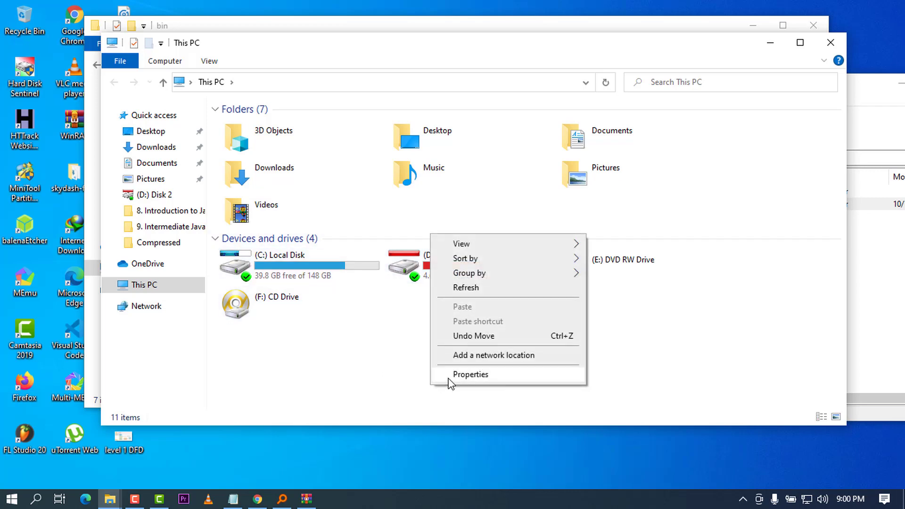
pyautogui.click(448, 380)
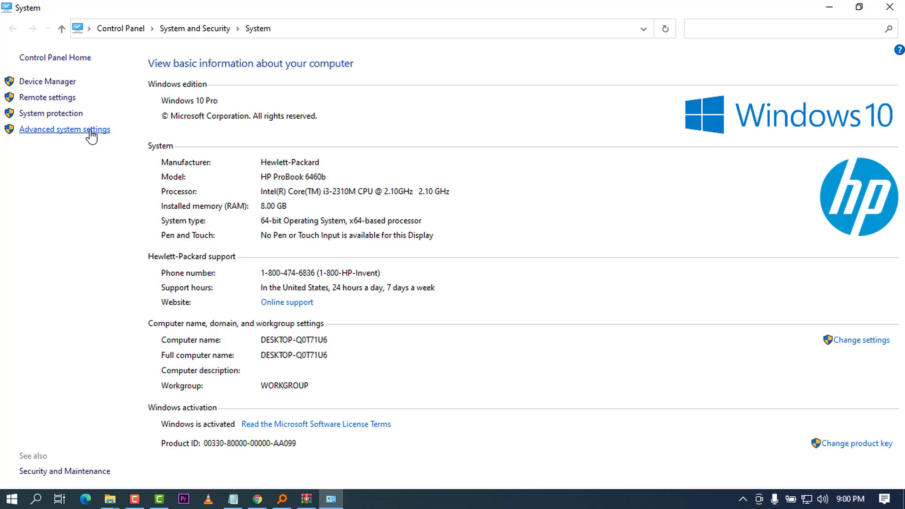
pyautogui.click(90, 132)
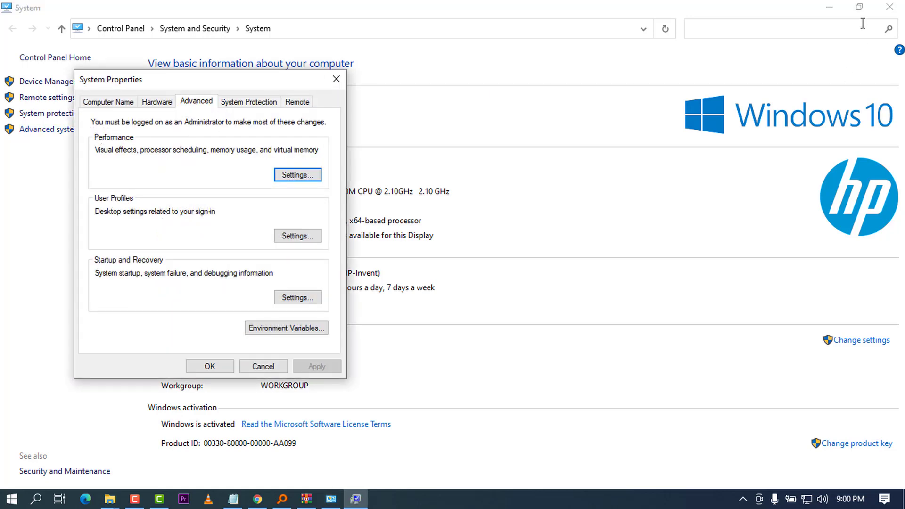
pyautogui.click(300, 332)
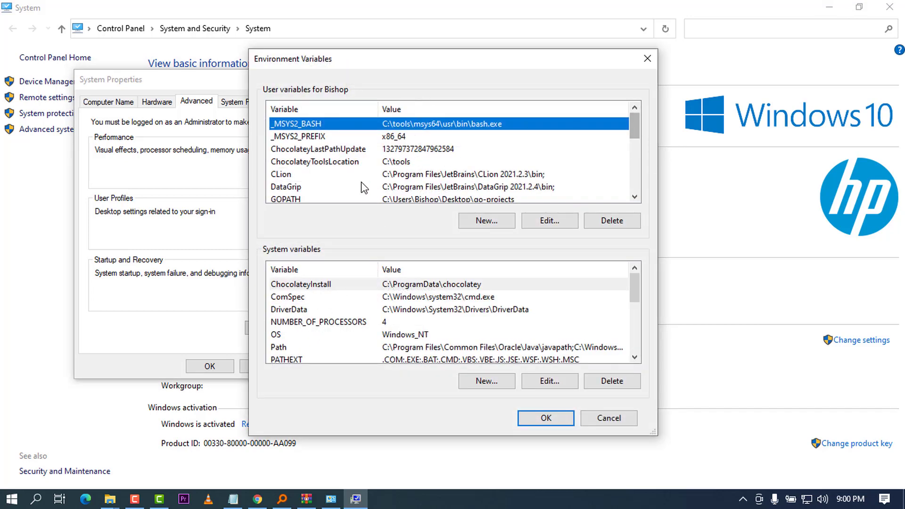
# Step: Add the copied C:\src\flutter\bin address as a new entry in the user Path variable, accept the changes and close the system settings
pyautogui.scroll(-1, 349, 176)
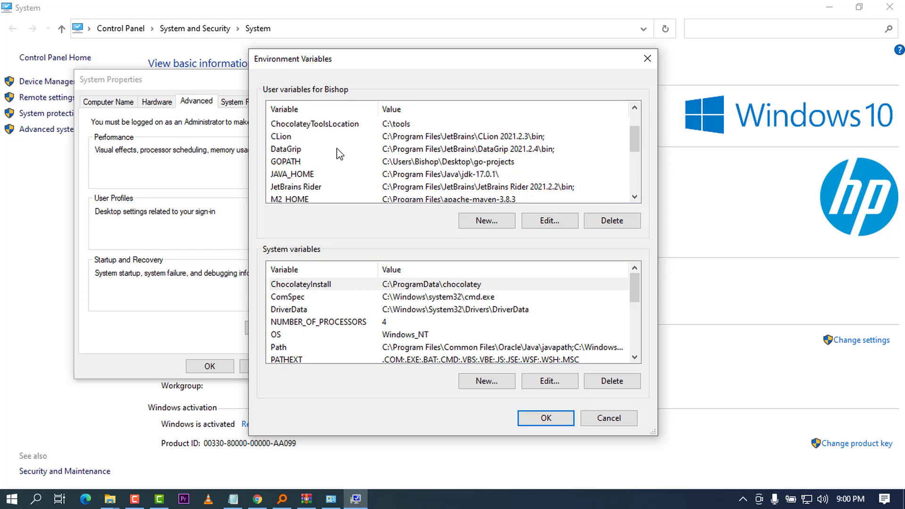
pyautogui.scroll(1, 348, 181)
pyautogui.scroll(-3, 345, 182)
pyautogui.scroll(-1, 346, 183)
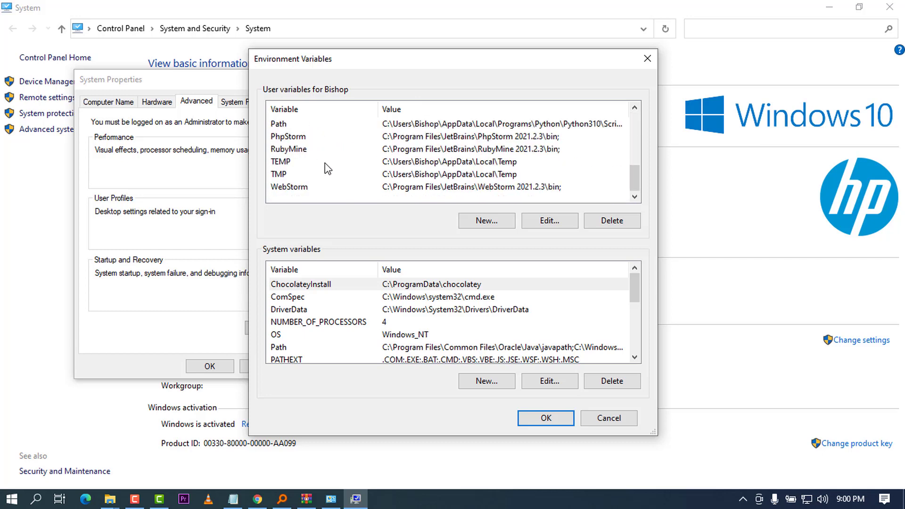
pyautogui.scroll(1, 326, 165)
pyautogui.click(296, 163)
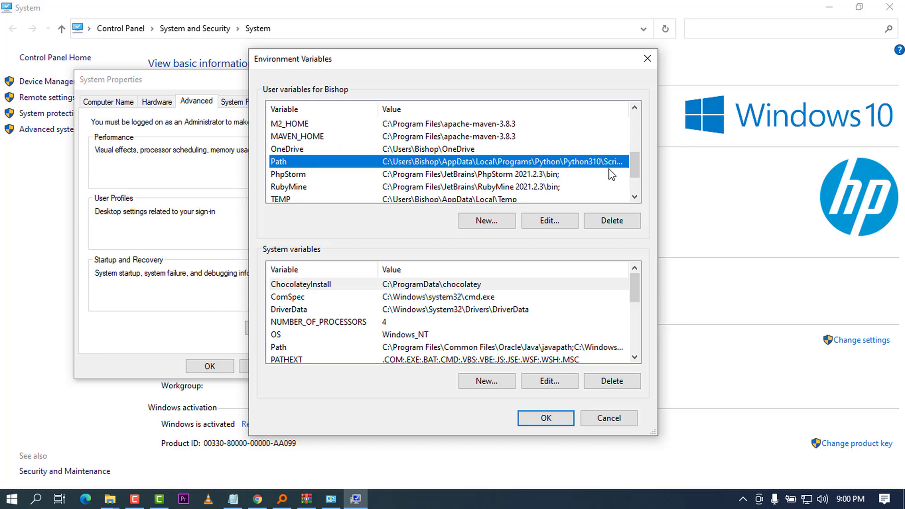
pyautogui.click(552, 222)
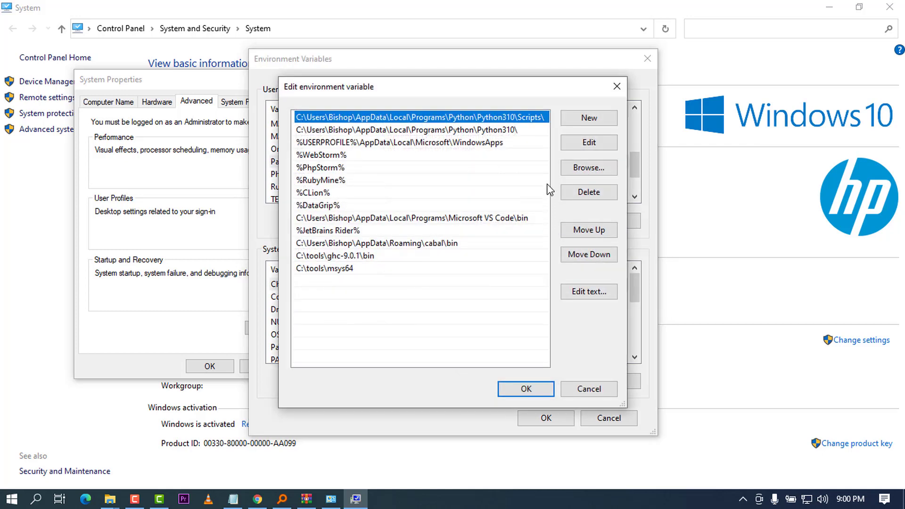
pyautogui.click(585, 119)
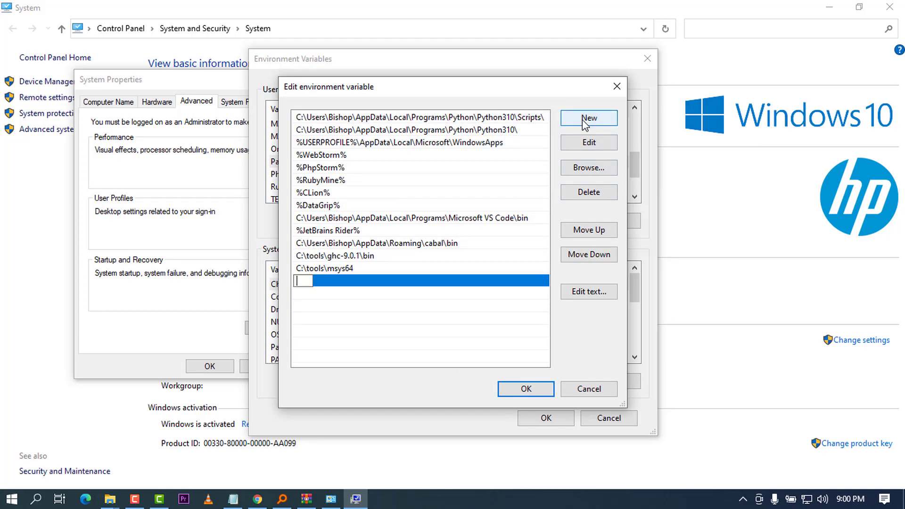
pyautogui.rightClick(311, 281)
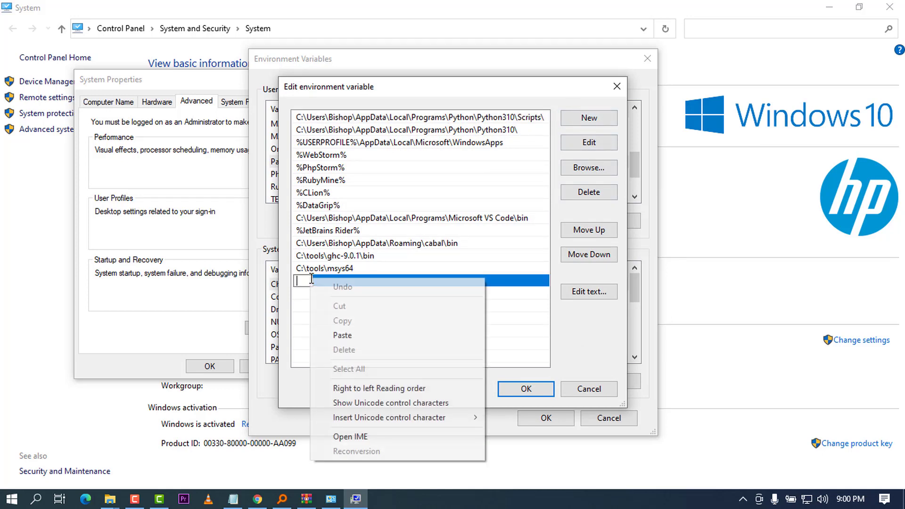
pyautogui.click(342, 335)
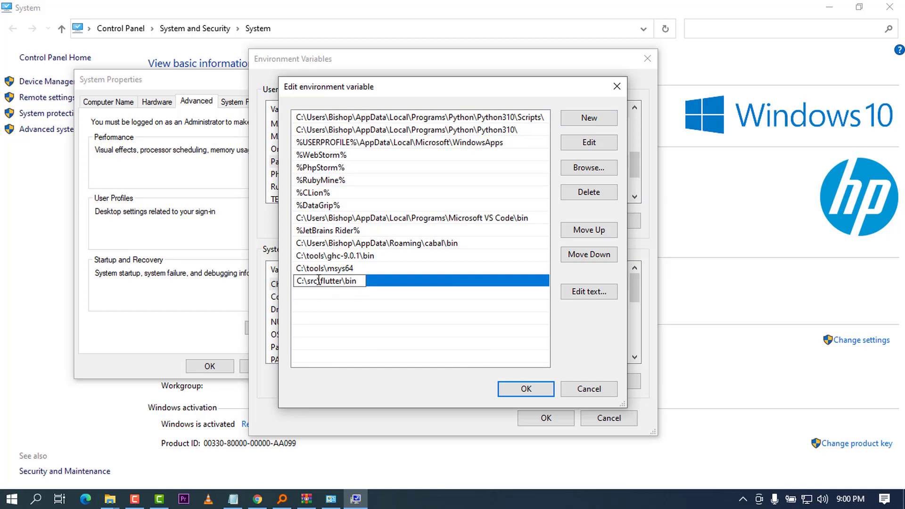
pyautogui.click(526, 389)
pyautogui.click(546, 419)
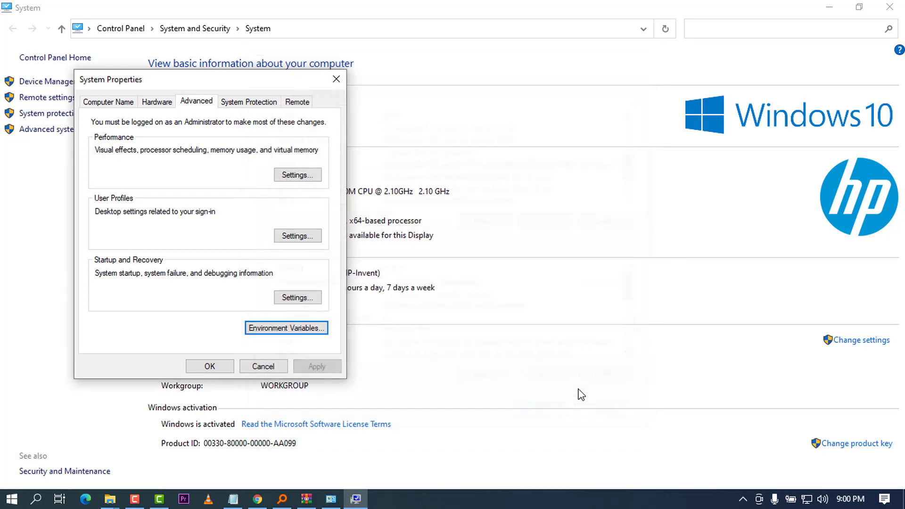
pyautogui.click(214, 366)
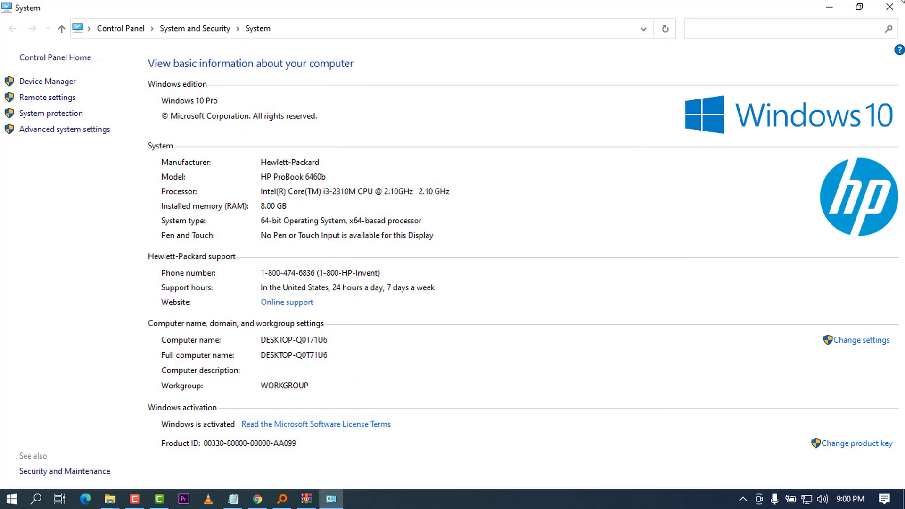
pyautogui.click(900, 3)
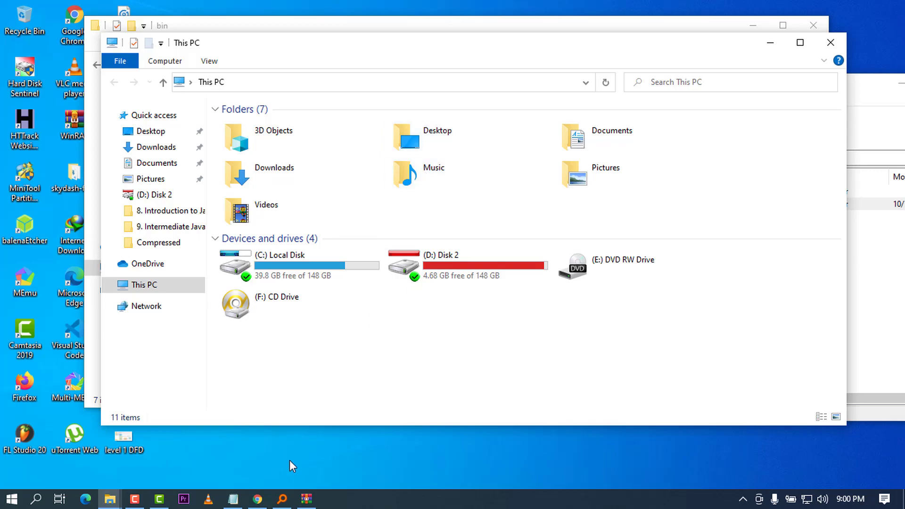
# Step: Review the required tools on the Flutter Windows install page in Chrome, and run powershell.exe as administrator from the Everything search results
pyautogui.click(257, 498)
pyautogui.scroll(10, 458, 224)
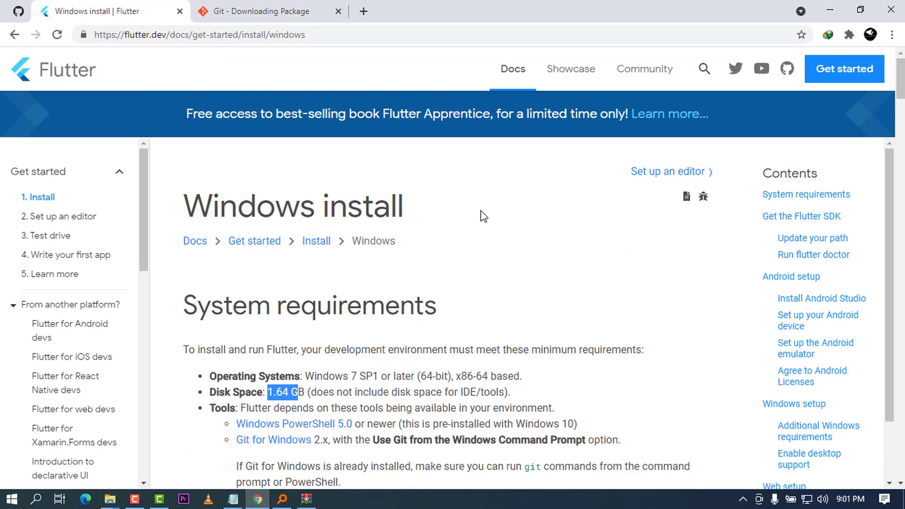
pyautogui.scroll(-3, 456, 287)
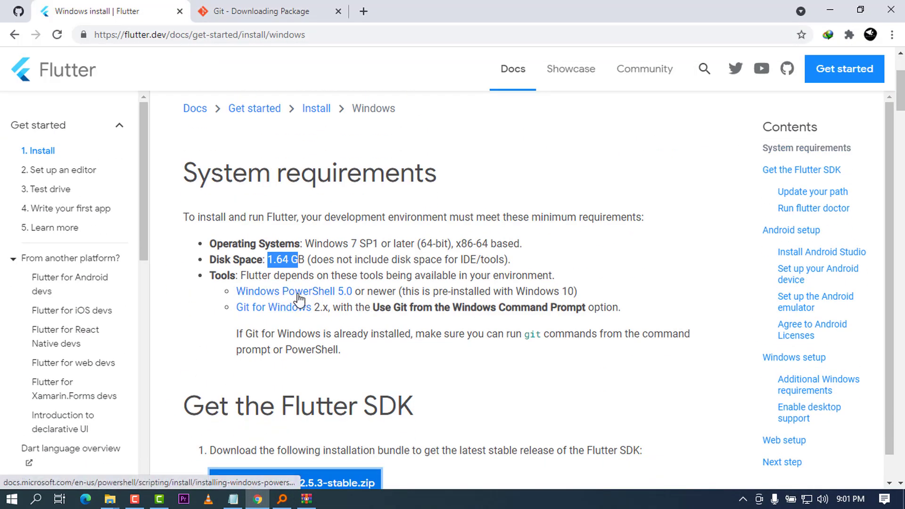
pyautogui.click(282, 499)
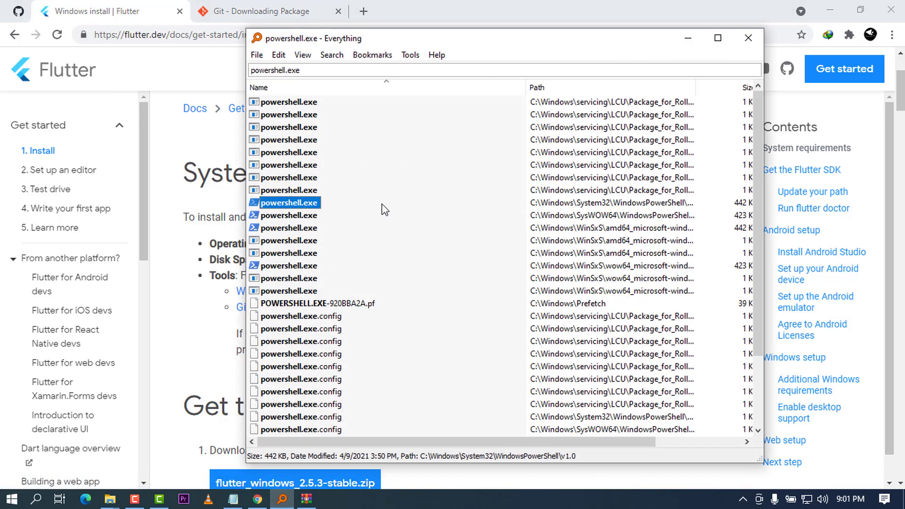
pyautogui.rightClick(295, 206)
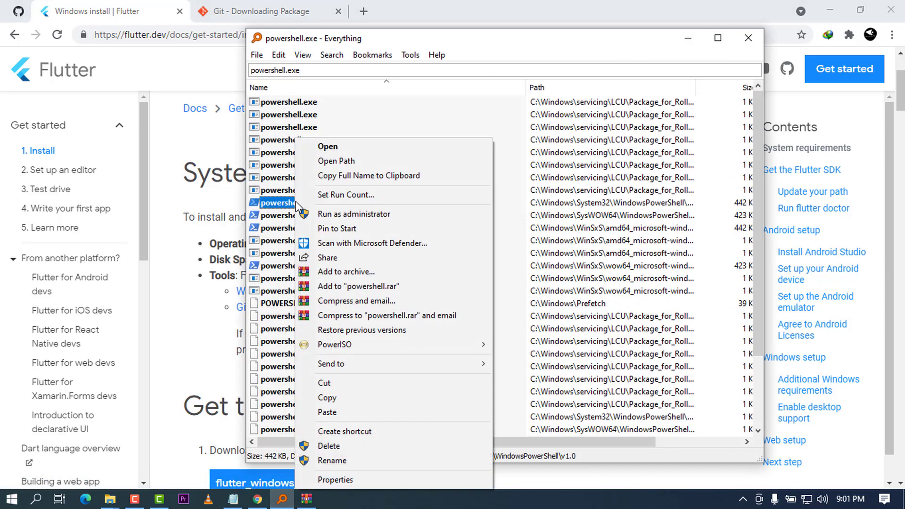
pyautogui.click(339, 213)
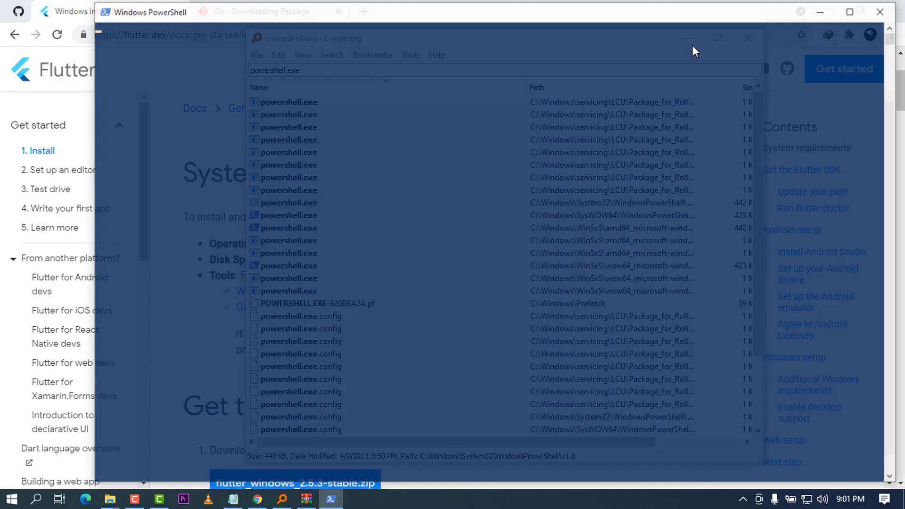
# Step: Minimize the Chrome, Everything and File Explorer windows around the administrator PowerShell window and reposition PowerShell on the desktop
pyautogui.click(691, 45)
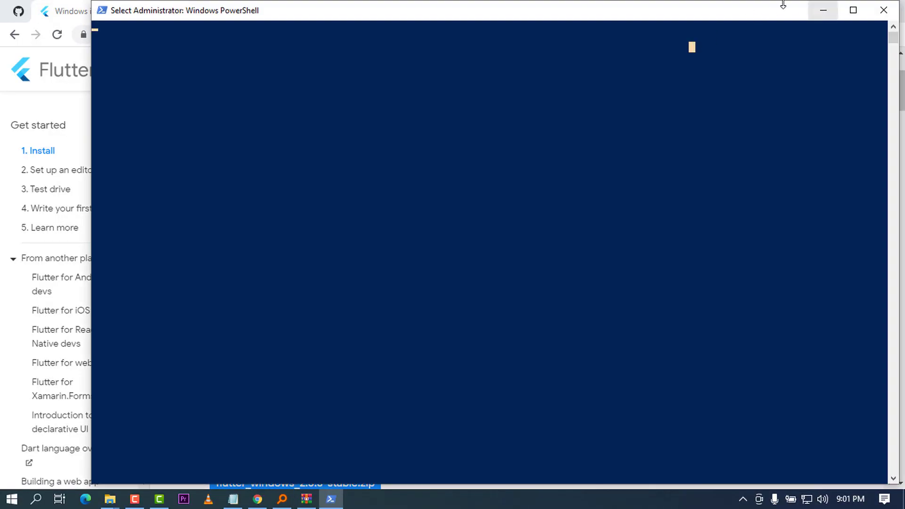
pyautogui.click(821, 11)
pyautogui.click(809, 5)
pyautogui.click(829, 9)
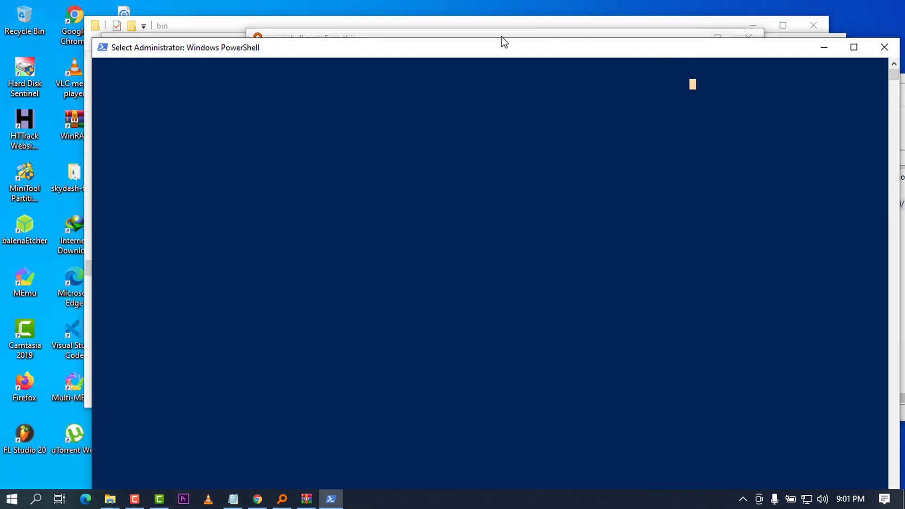
pyautogui.moveTo(456, 50); pyautogui.dragTo(429, 75)
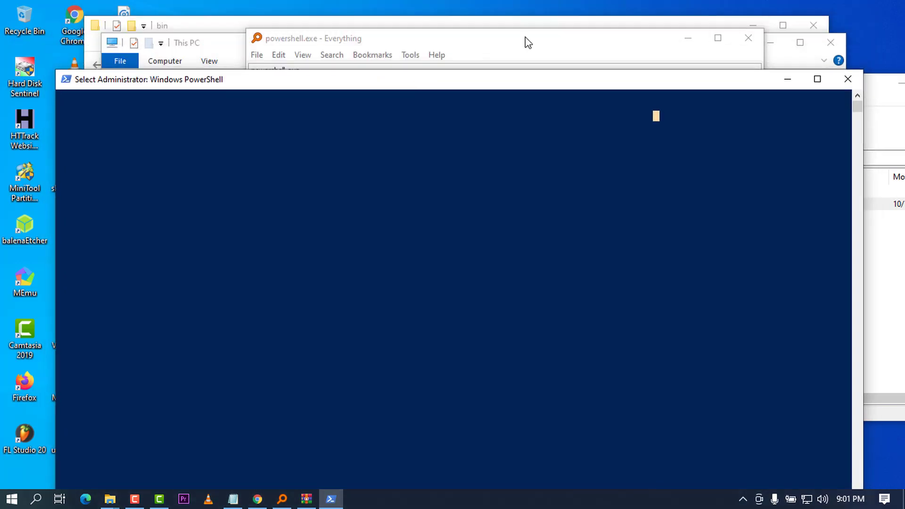
pyautogui.click(524, 38)
pyautogui.click(755, 45)
pyautogui.click(771, 43)
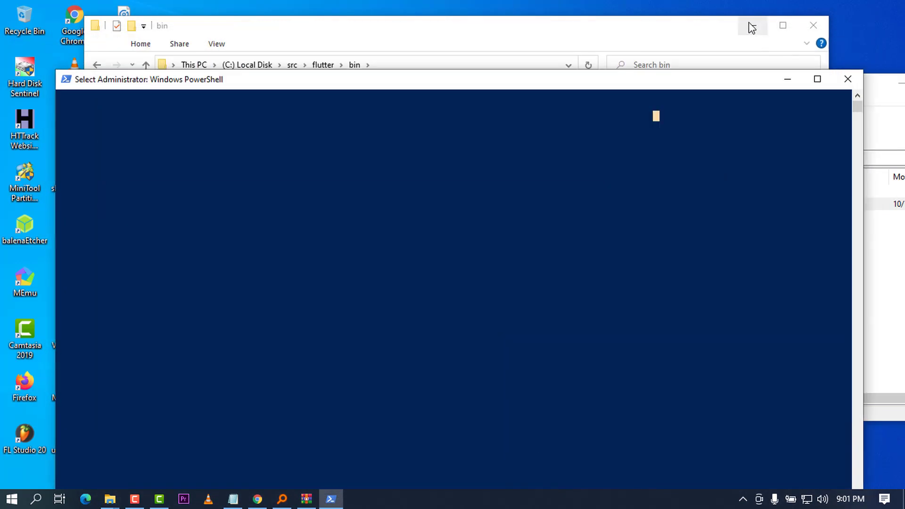
pyautogui.click(752, 25)
pyautogui.moveTo(677, 78); pyautogui.dragTo(670, 44)
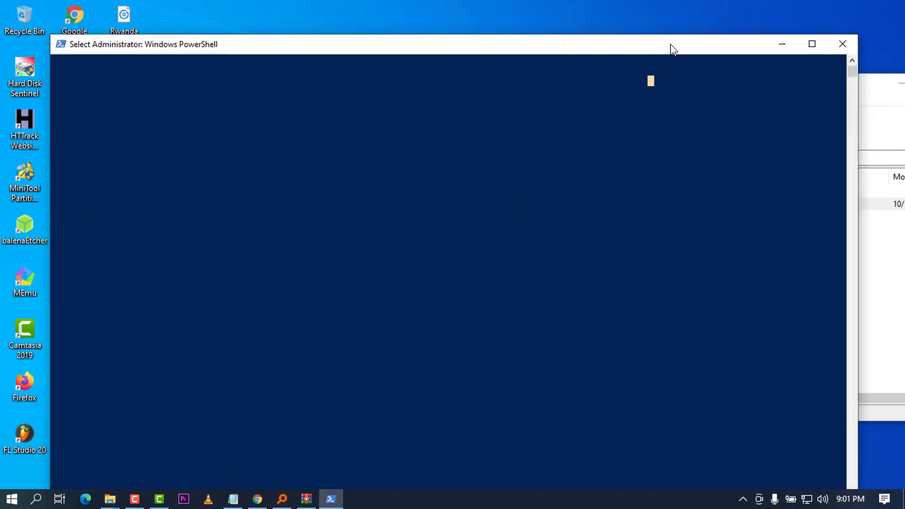
# Step: Close the flutter_windows_2.5.3-stable.zip archive window in WinRAR and move the PowerShell window higher on the desktop
pyautogui.click(888, 121)
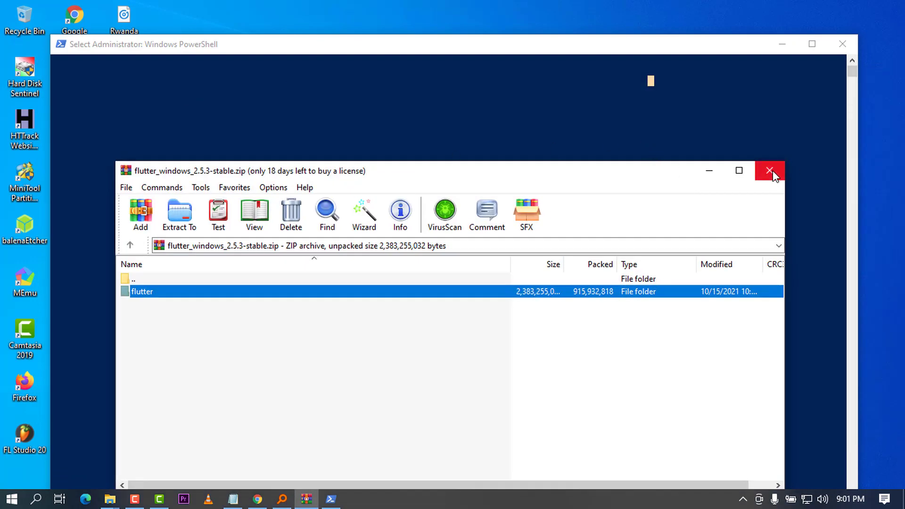
pyautogui.click(769, 174)
pyautogui.moveTo(361, 43)
pyautogui.mouseDown()
pyautogui.moveTo(375, 22)
pyautogui.moveTo(370, 38)
pyautogui.moveTo(371, 31)
pyautogui.mouseUp()
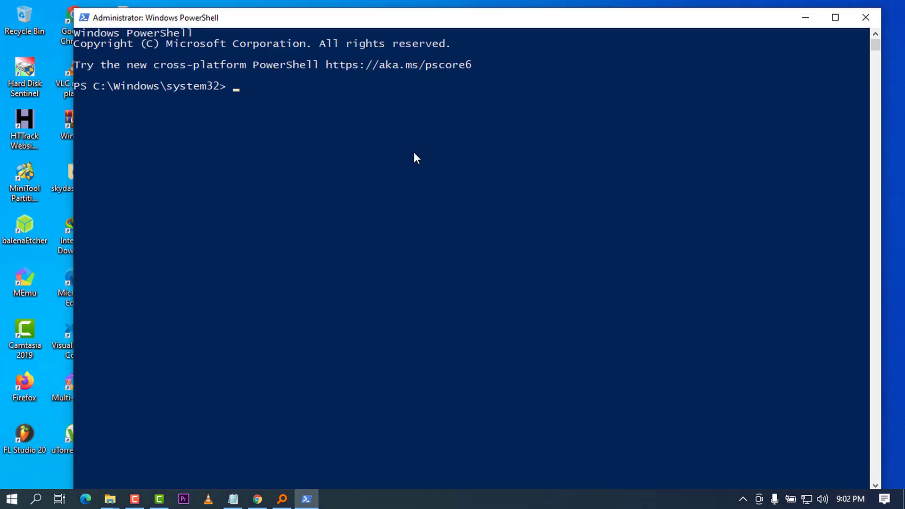
# Step: Run the flutter command in the administrator PowerShell window to check that it works from the Path
pyautogui.press('Return')
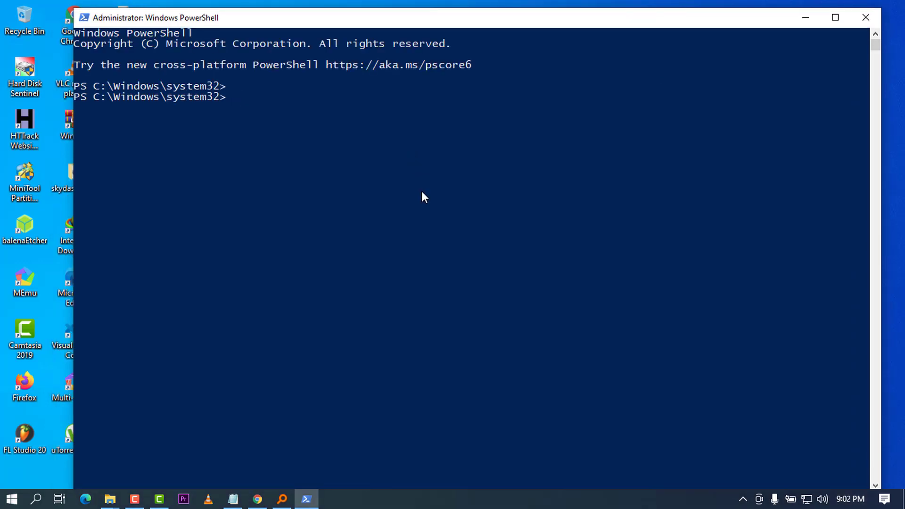
pyautogui.write('flutter')
pyautogui.click(220, 184)
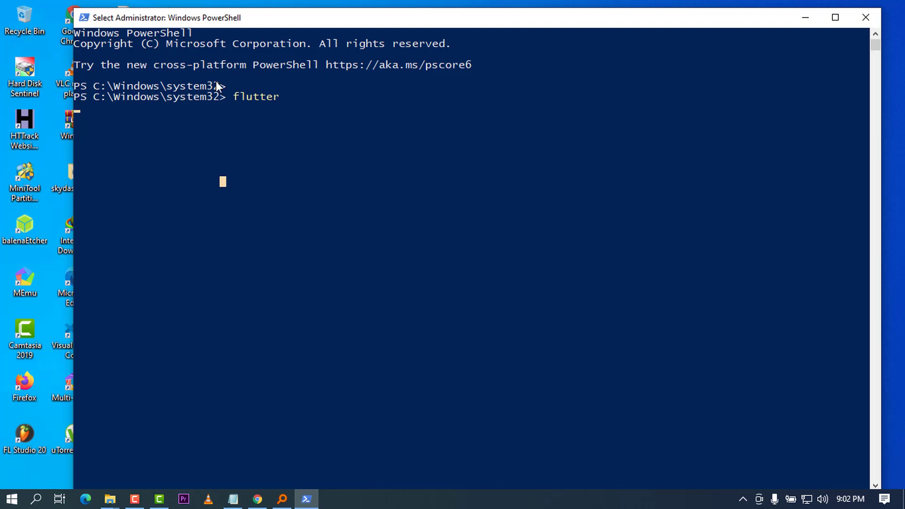
pyautogui.press('Return')
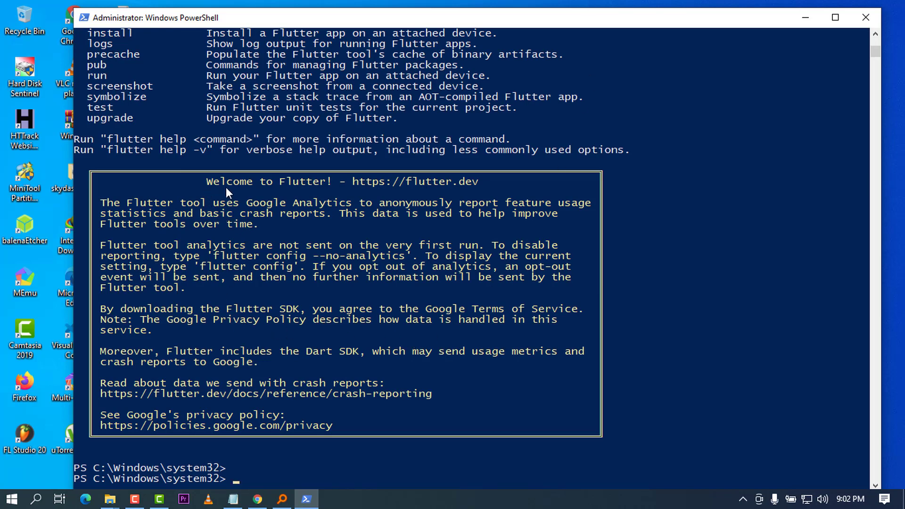
# Step: Run flutter doctor in PowerShell and bring its full summary into view
pyautogui.scroll(-3, 319, 360)
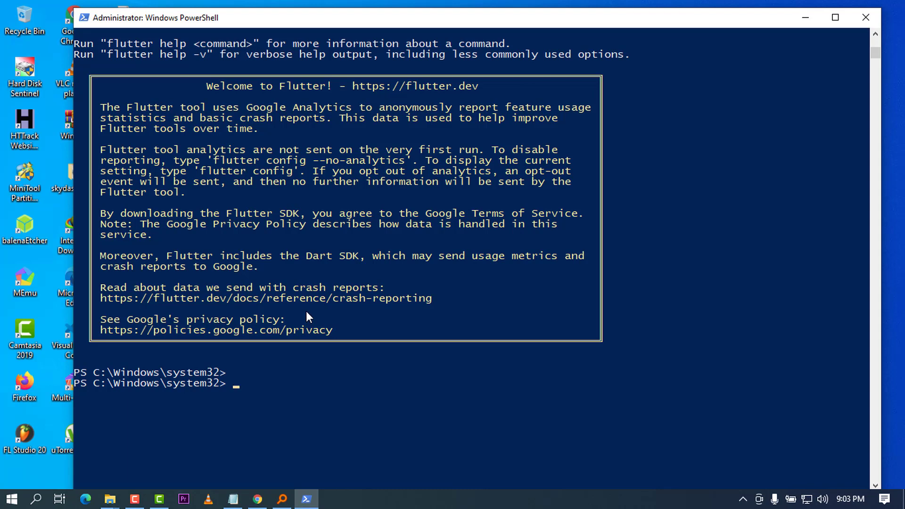
pyautogui.write('flutter doctor')
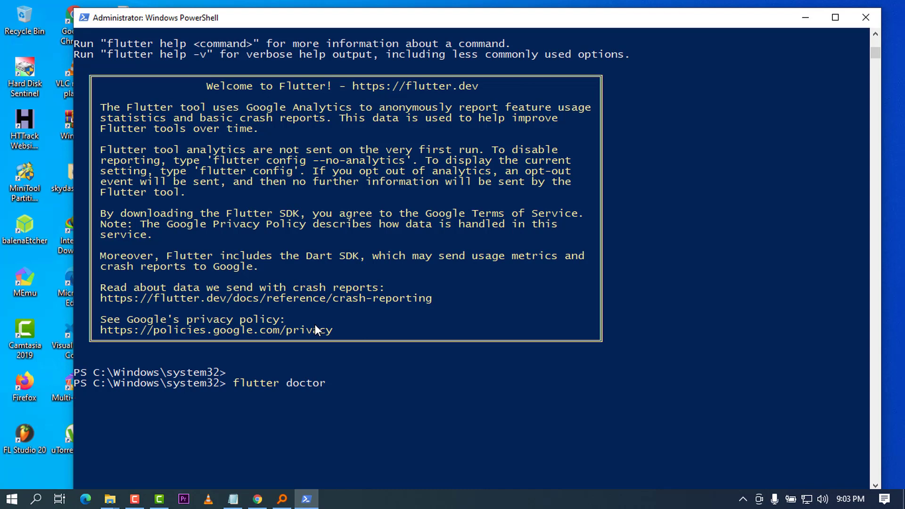
pyautogui.press('Return')
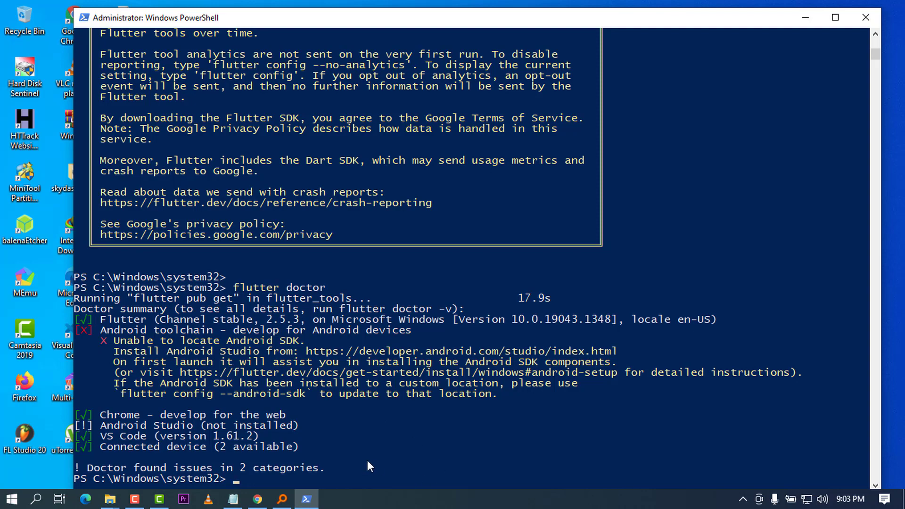
pyautogui.scroll(-2, 367, 460)
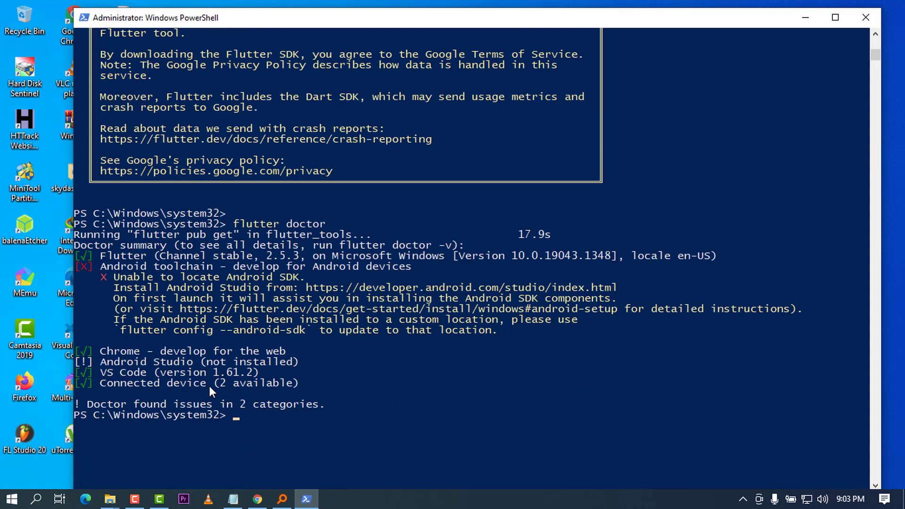